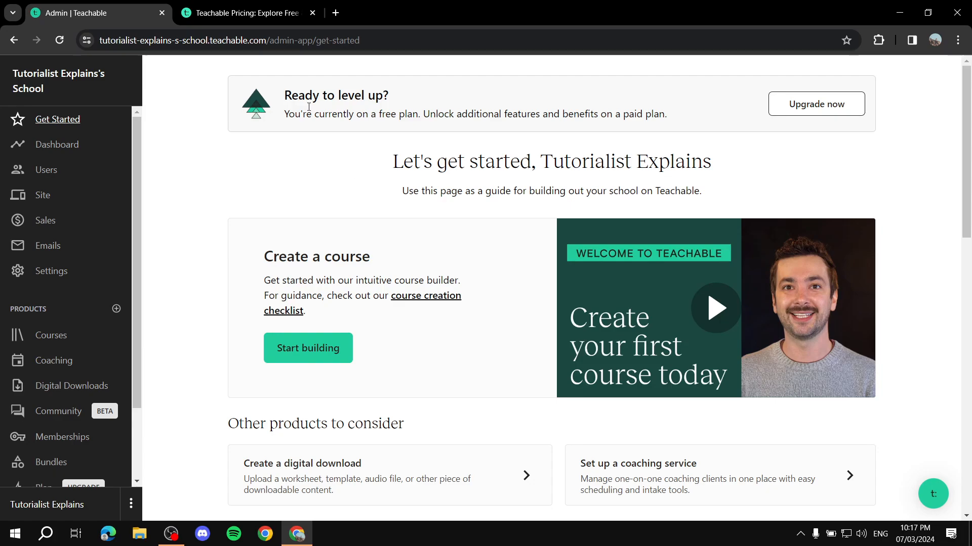
Step: Compare the prices and features of the Free, Basic, Pro and Pro+ plans on the Teachable pricing page, and close that page
key("ctrl+Tab")
scroll(256, 237, "down", 4)
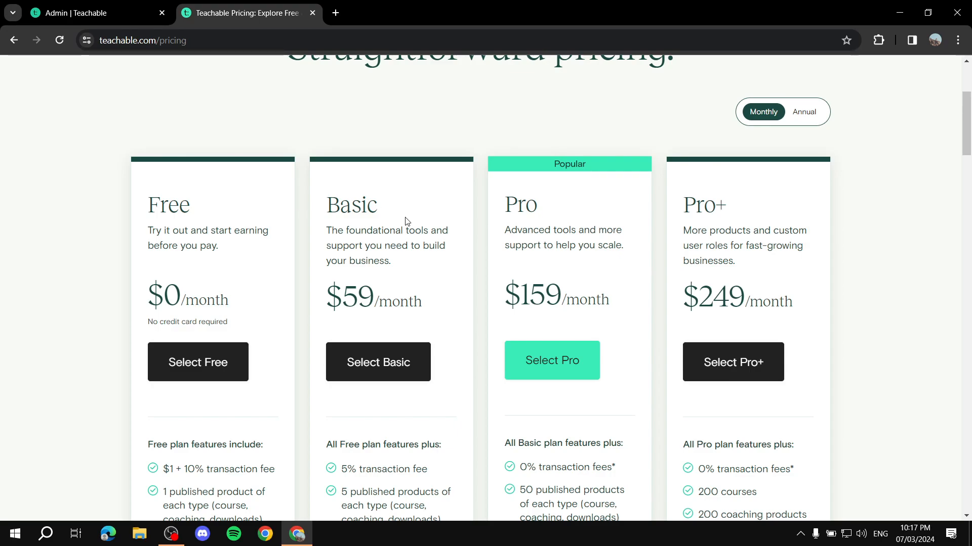
left_click_drag(135, 217, 219, 209)
left_click(221, 209)
scroll(245, 223, "down", 4)
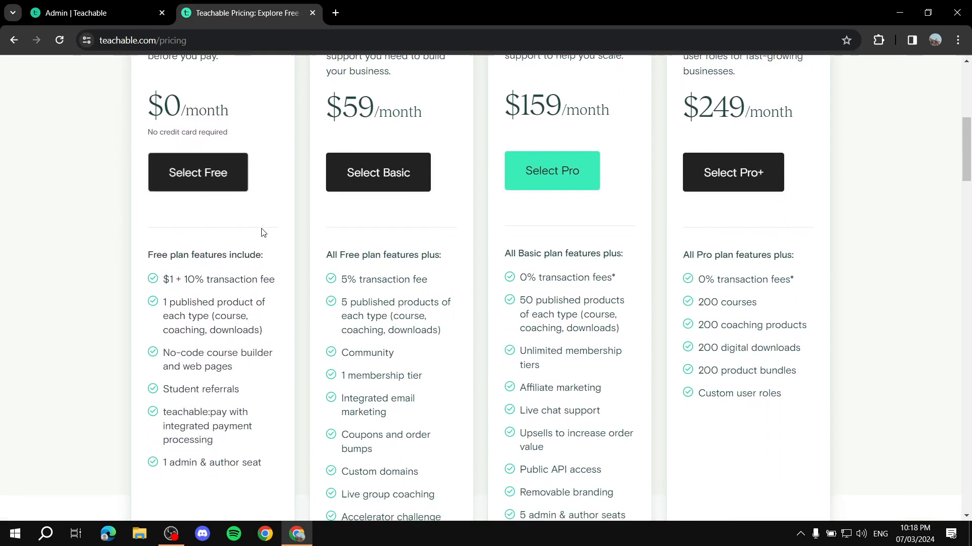
scroll(324, 241, "up", 4)
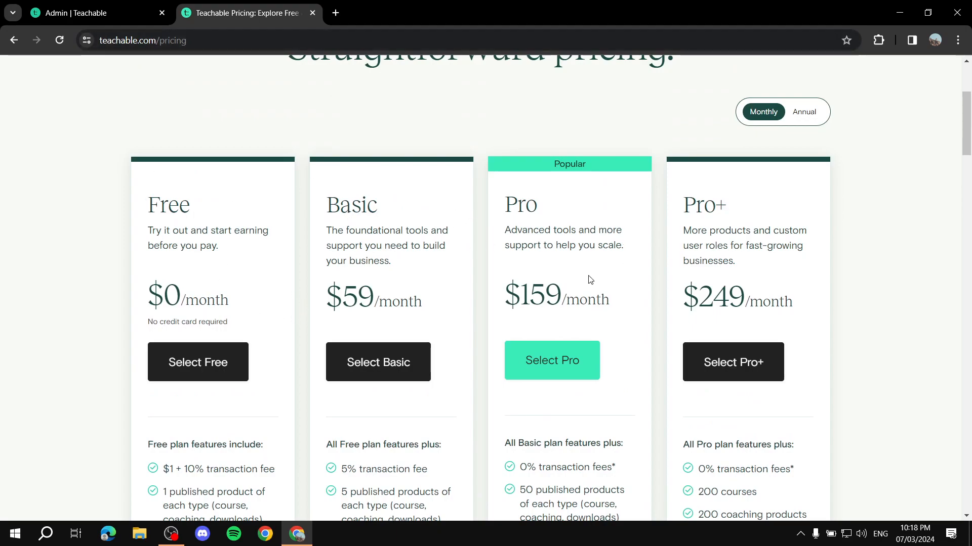
scroll(688, 260, "down", 1)
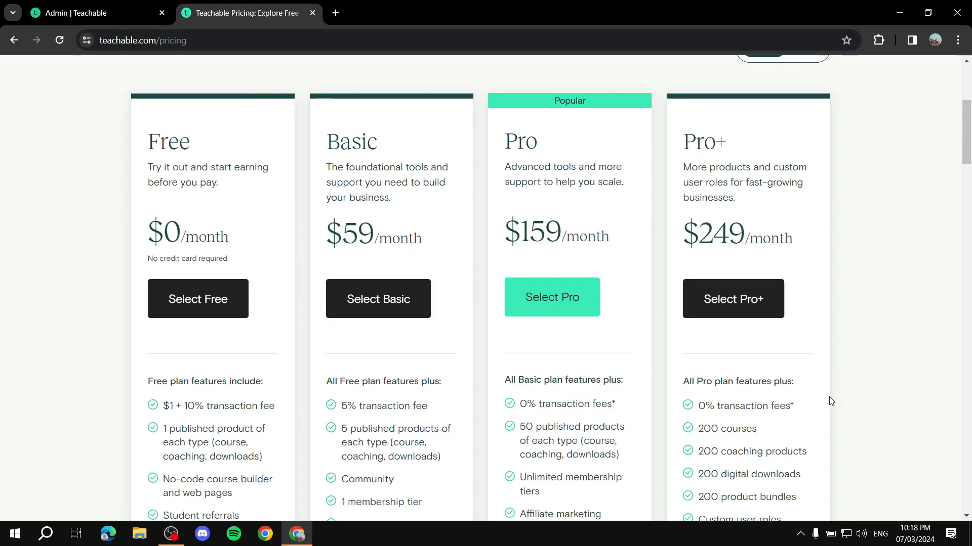
scroll(429, 213, "up", 4)
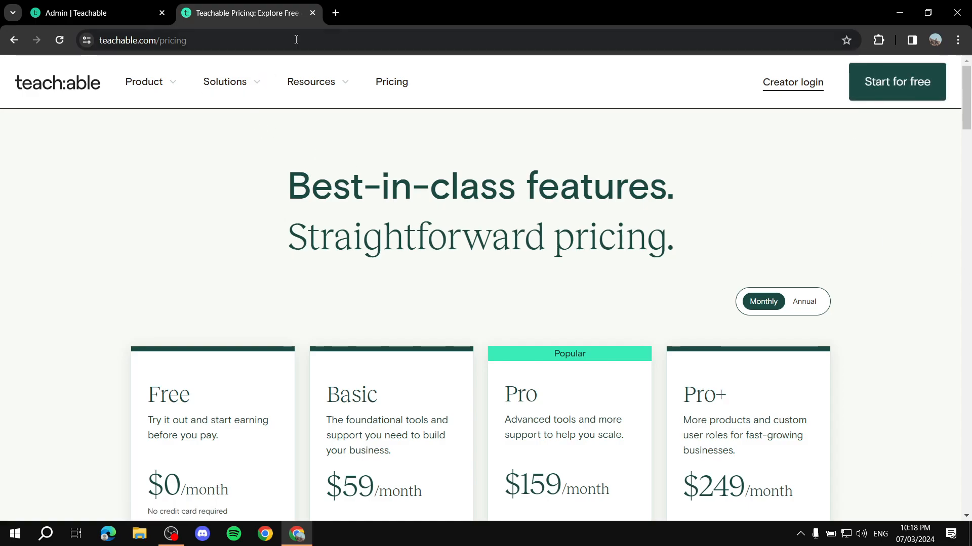
left_click(312, 13)
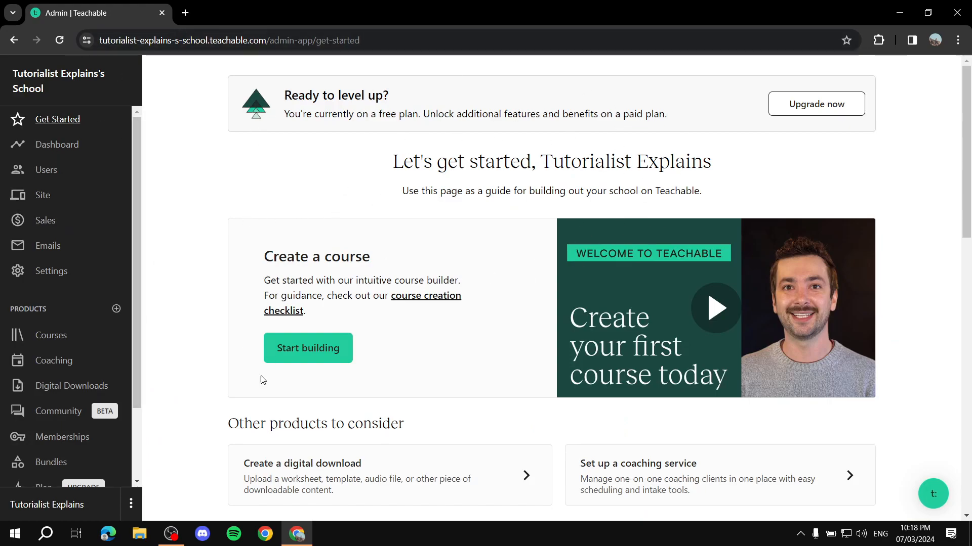
Step: Open the school's site theme settings and examine the logo, school thumbnail and favicon upload options
scroll(96, 324, "down", 3)
scroll(85, 346, "up", 3)
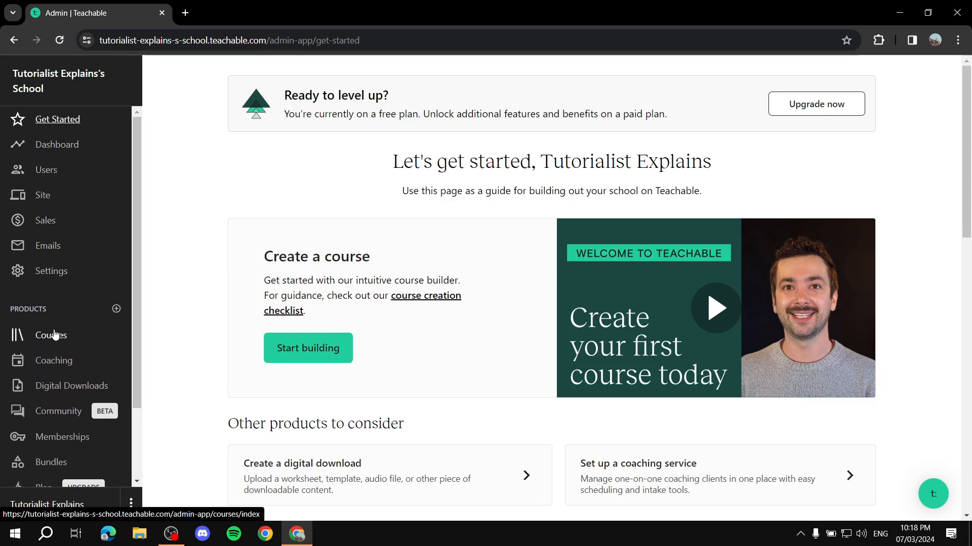
left_click(44, 197)
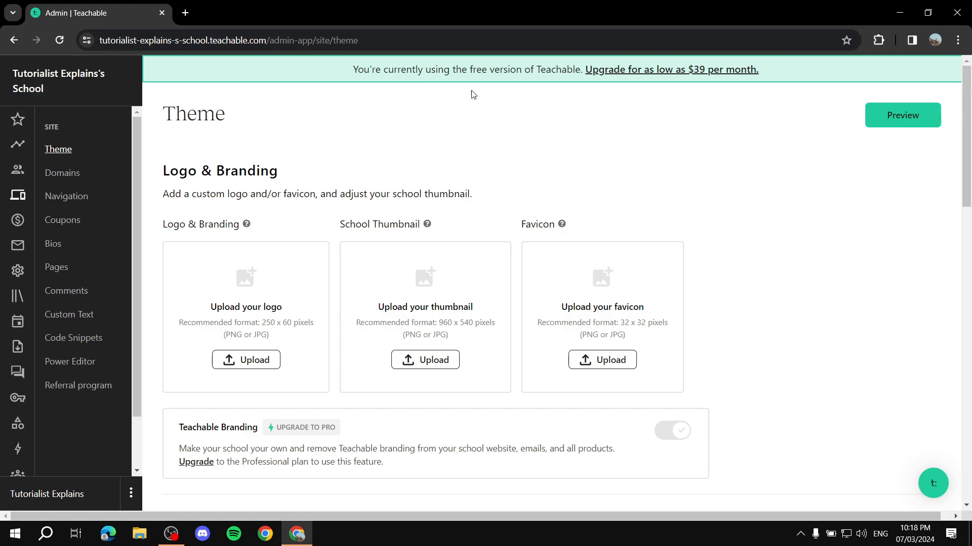
scroll(486, 243, "down", 3)
scroll(494, 237, "up", 3)
left_click_drag(176, 226, 262, 226)
left_click(263, 227)
left_click_drag(339, 225, 426, 225)
left_click(450, 245)
left_click_drag(516, 223, 600, 224)
left_click(625, 233)
scroll(235, 228, "down", 3)
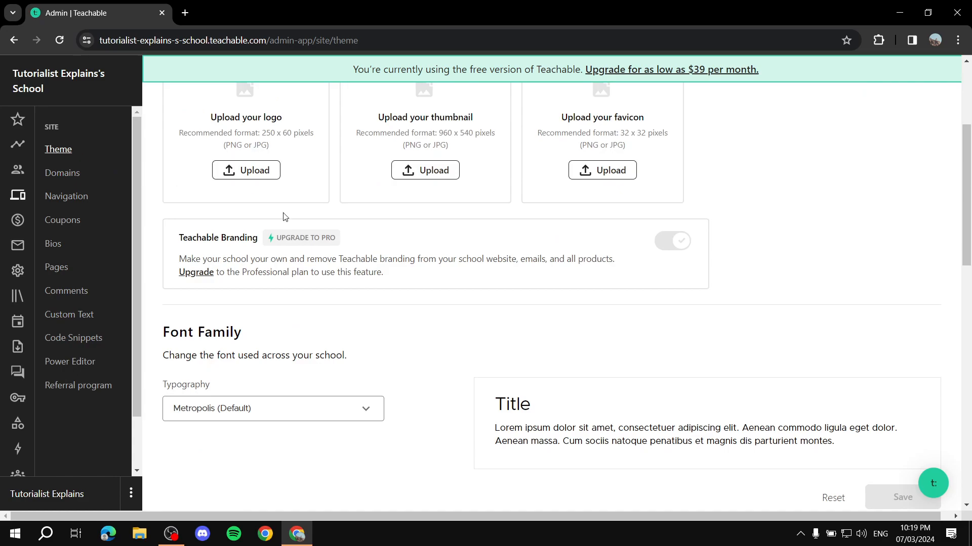
Step: Examine the typography choices available for the school's font family without changing the selection
scroll(413, 247, "down", 2)
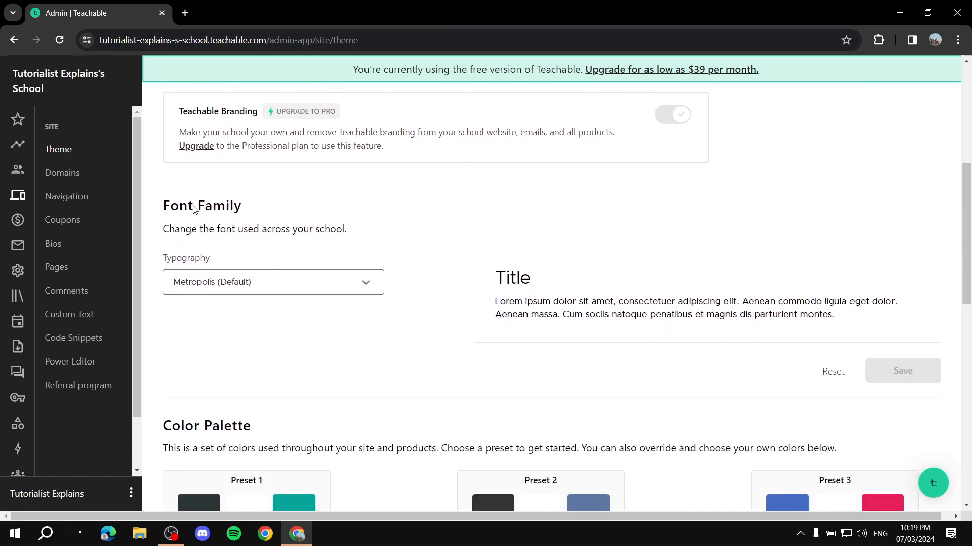
left_click(360, 281)
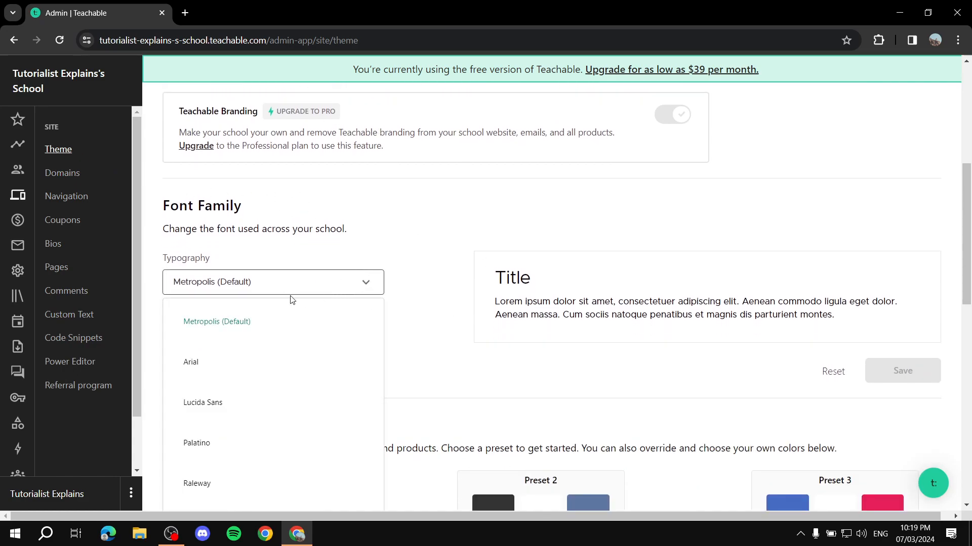
left_click(343, 301)
scroll(345, 300, "down", 3)
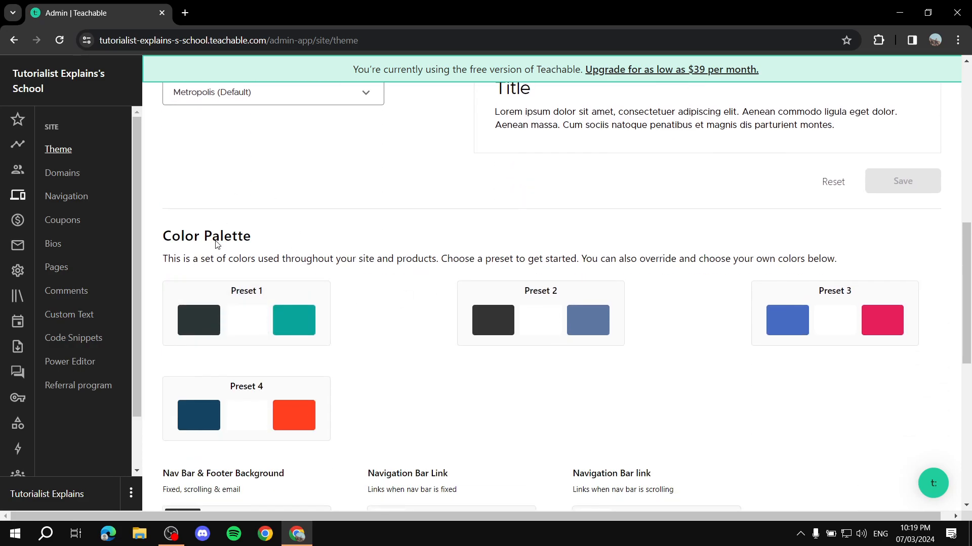
Step: Examine the color palette presets and the individual color overrides for navigation, headings, body text and buttons
scroll(201, 247, "down", 5)
scroll(453, 302, "up", 3)
scroll(433, 296, "down", 4)
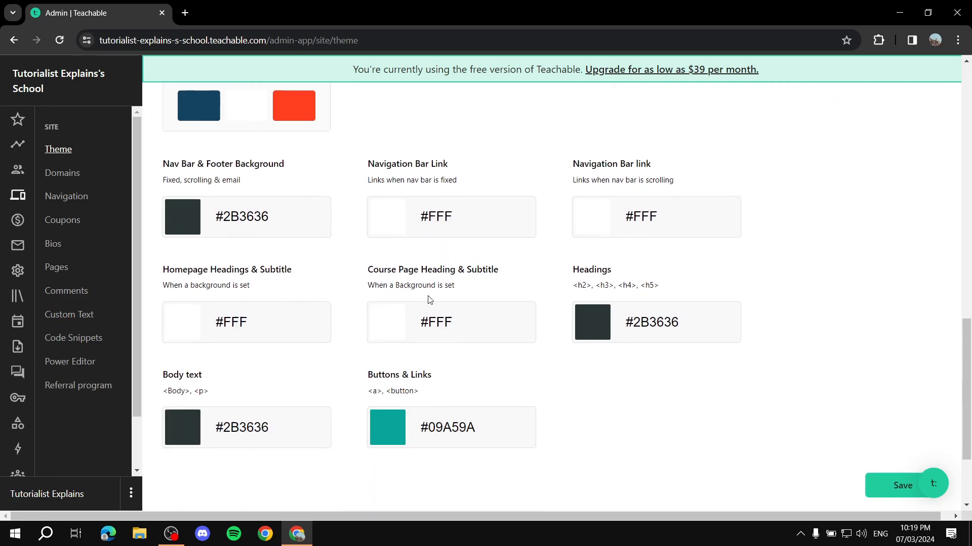
scroll(434, 296, "up", 6)
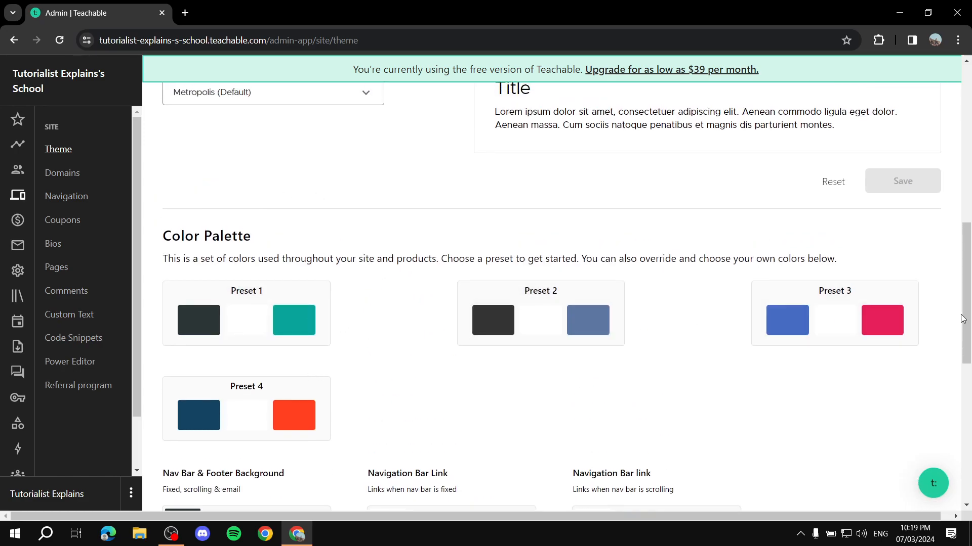
scroll(450, 325, "down", 5)
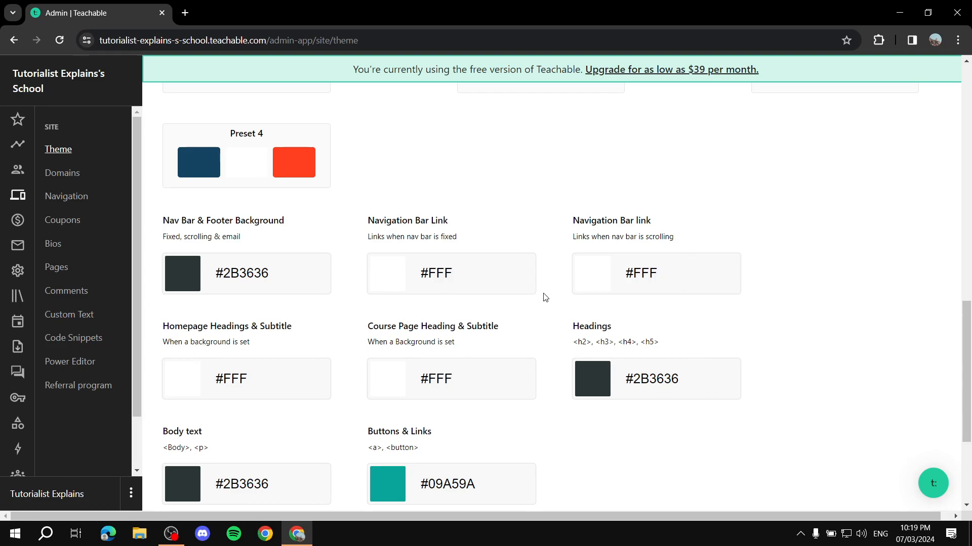
scroll(545, 298, "down", 3)
scroll(555, 247, "up", 6)
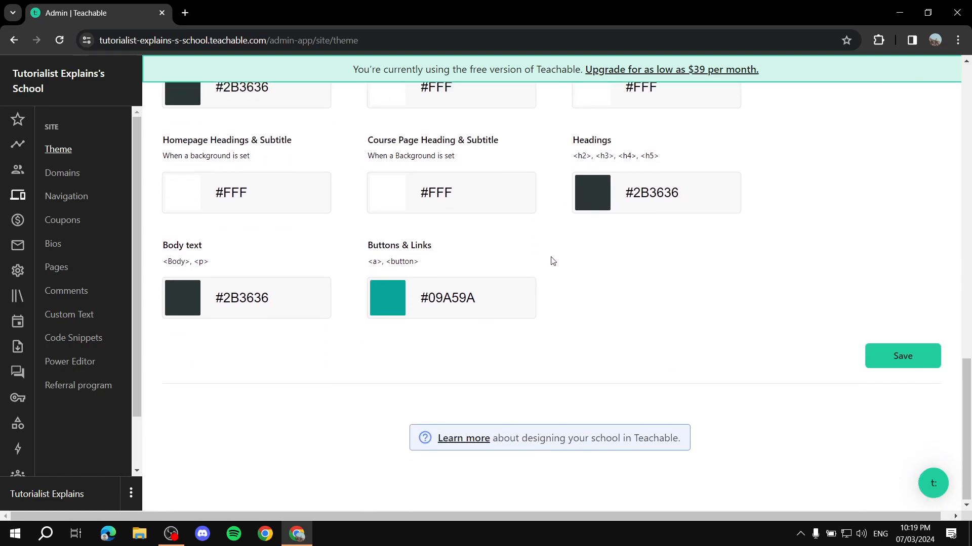
scroll(610, 294, "down", 3)
scroll(538, 300, "up", 6)
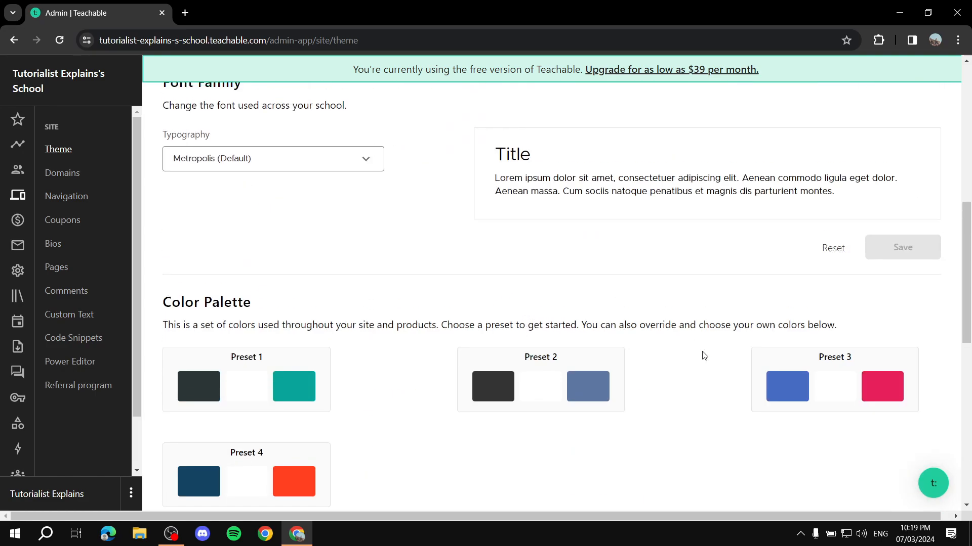
scroll(566, 227, "up", 8)
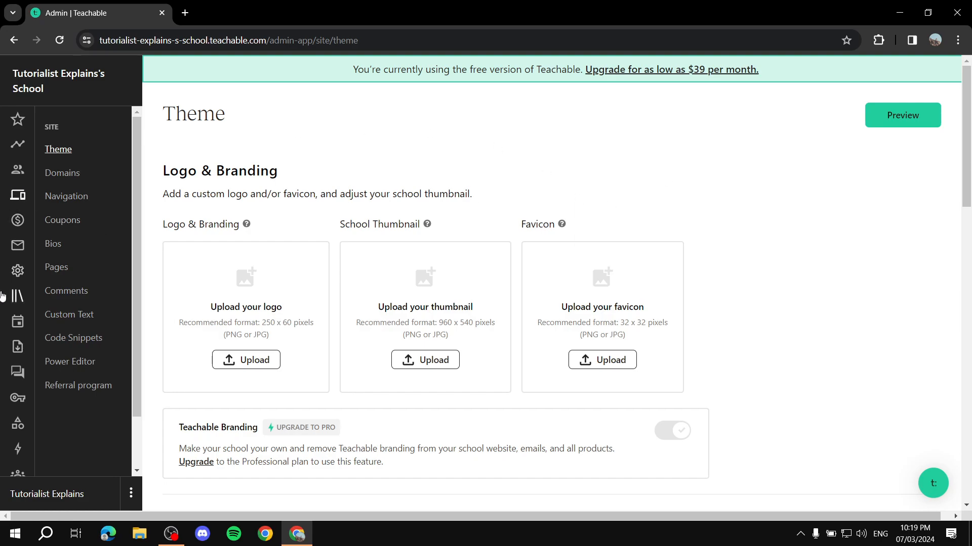
Step: Open the school's general settings and review the basic school information and school status for the website
left_click(17, 270)
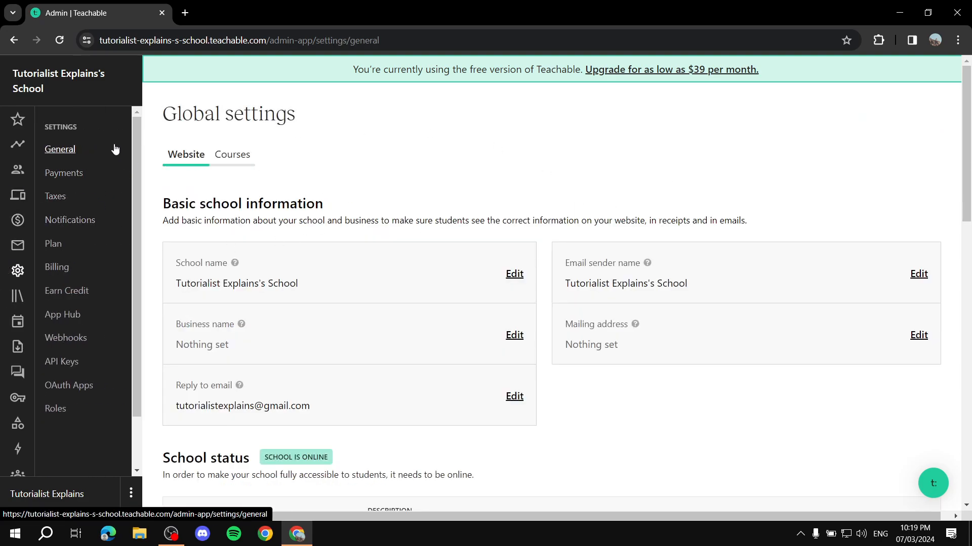
left_click(60, 173)
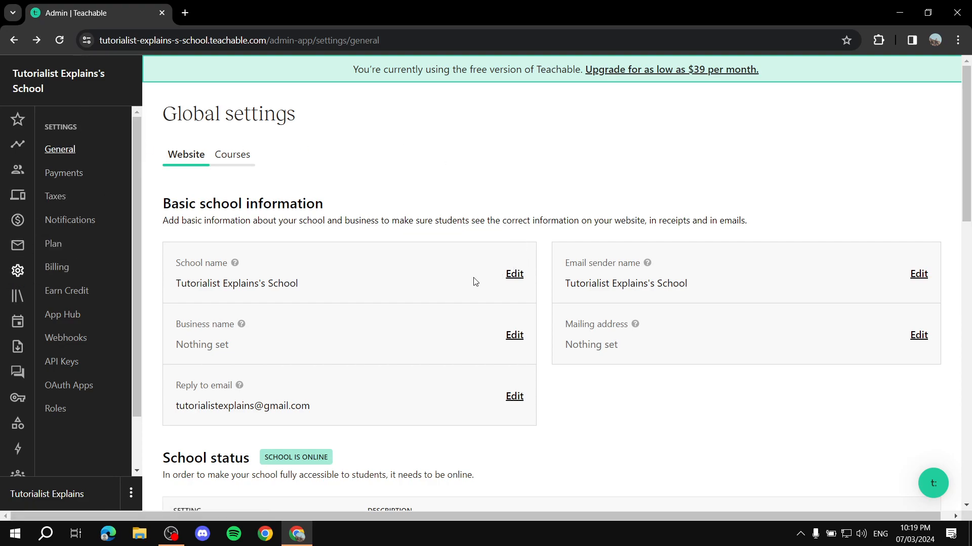
scroll(415, 280, "down", 3)
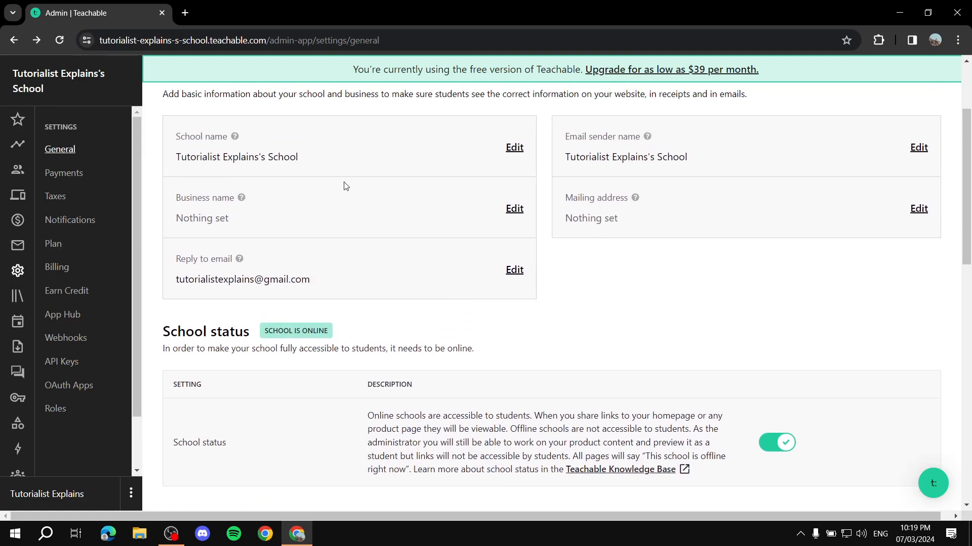
scroll(283, 189, "up", 3)
scroll(399, 208, "down", 7)
scroll(418, 202, "up", 10)
Step: Review the schoolwide course settings for lessons, comments and course event tracking
left_click(225, 155)
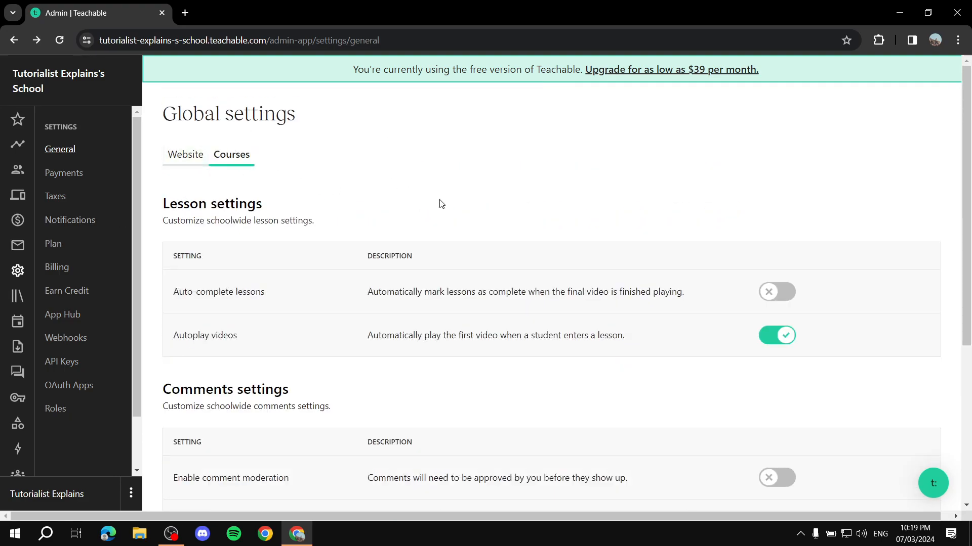
scroll(438, 200, "down", 3)
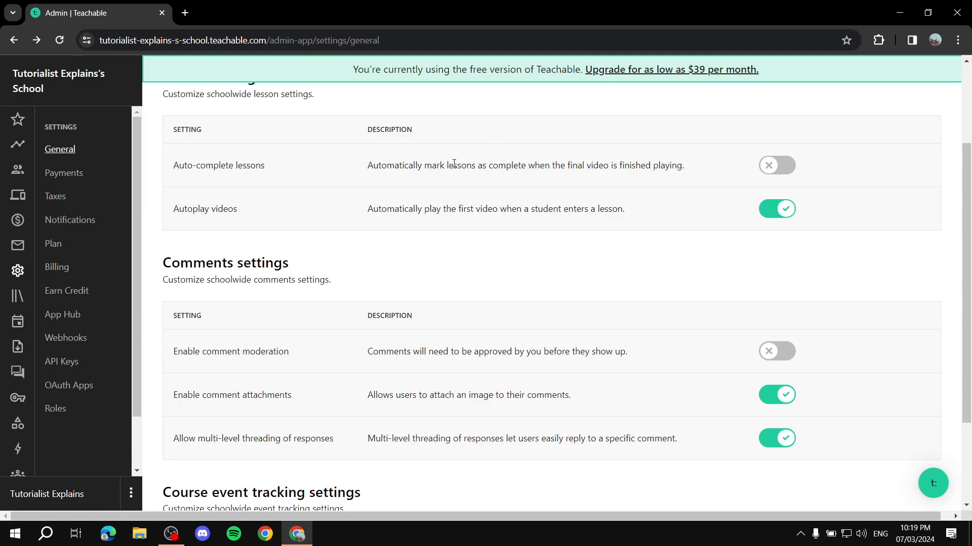
scroll(433, 214, "up", 3)
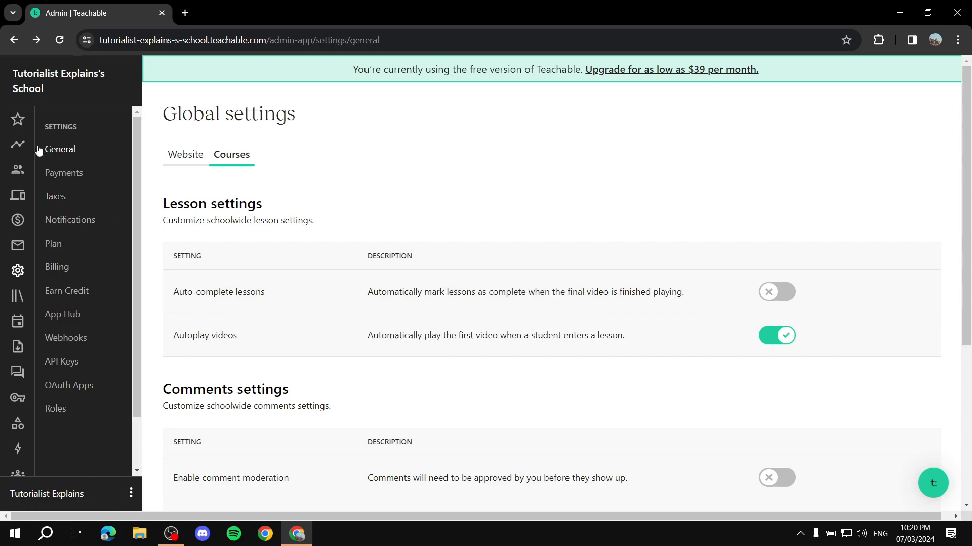
scroll(26, 259, "down", 5)
scroll(488, 237, "up", 4)
scroll(17, 152, "up", 2)
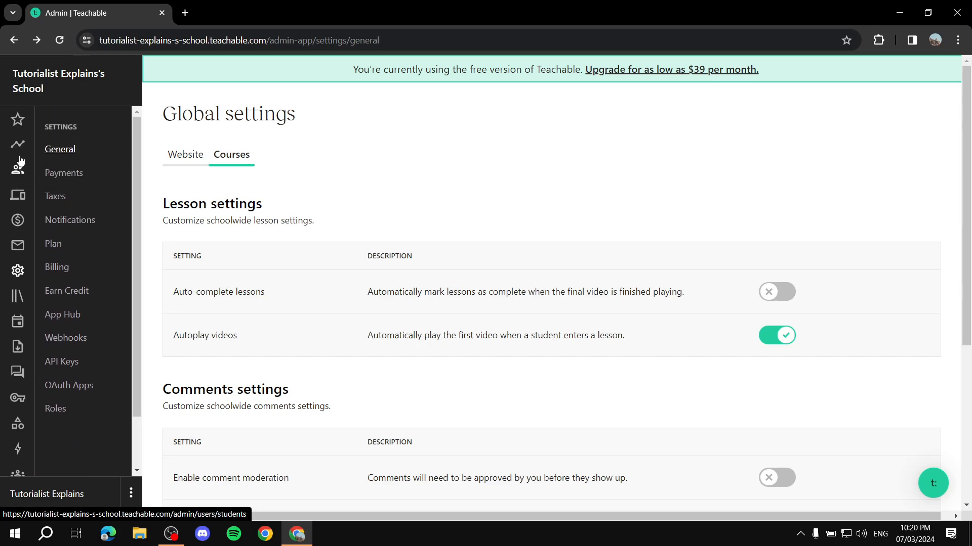
Step: Open the school dashboard and look over its signup chart, live feed and the available product sections
left_click(17, 148)
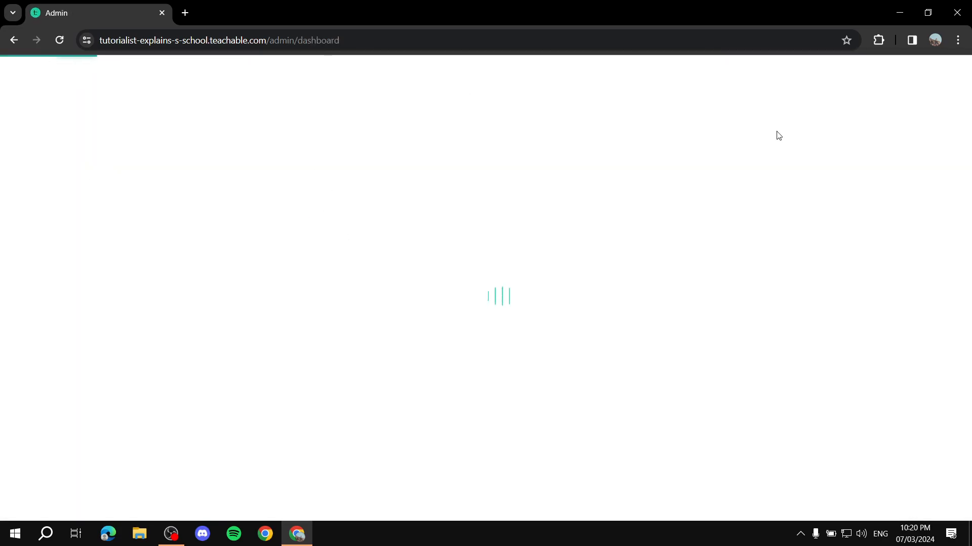
scroll(61, 354, "down", 3)
scroll(26, 329, "up", 3)
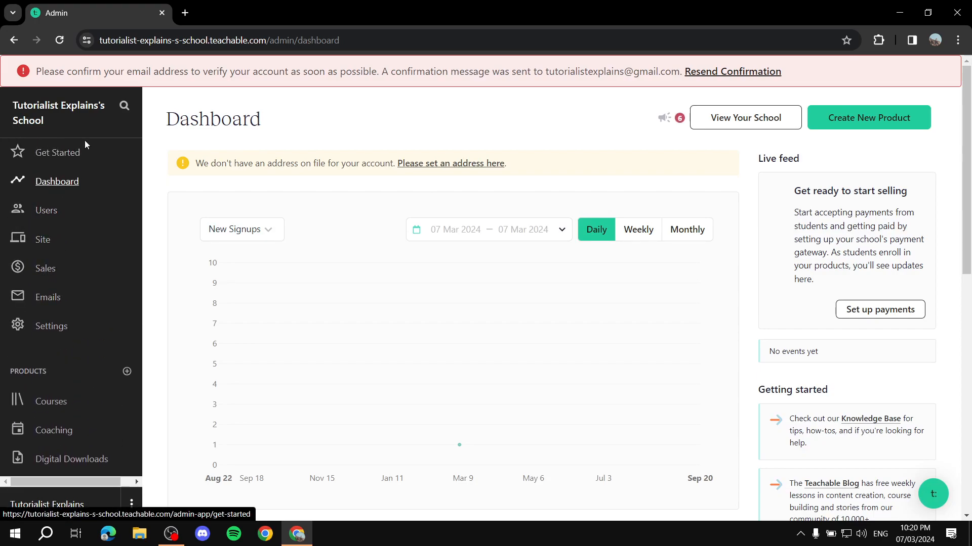
scroll(13, 256, "down", 5)
scroll(76, 227, "up", 5)
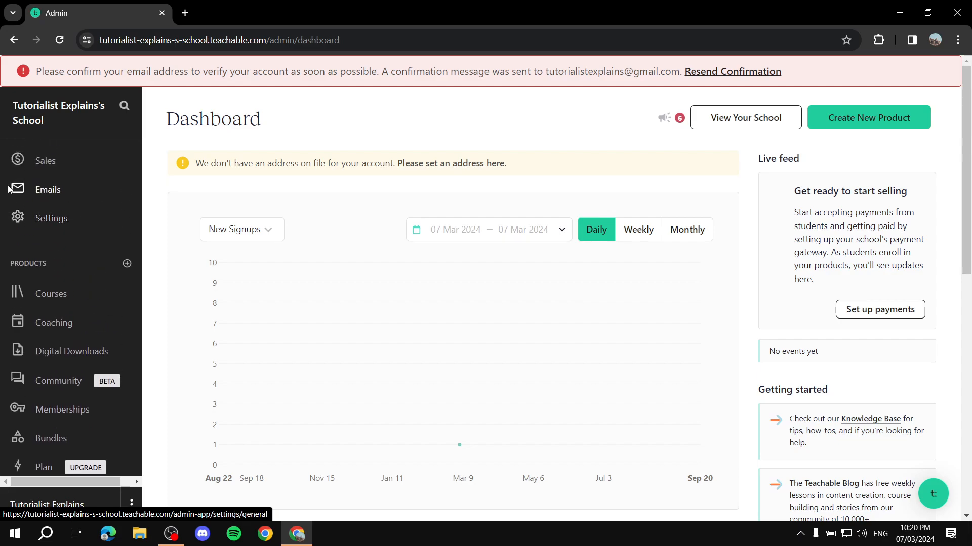
scroll(45, 250, "down", 2)
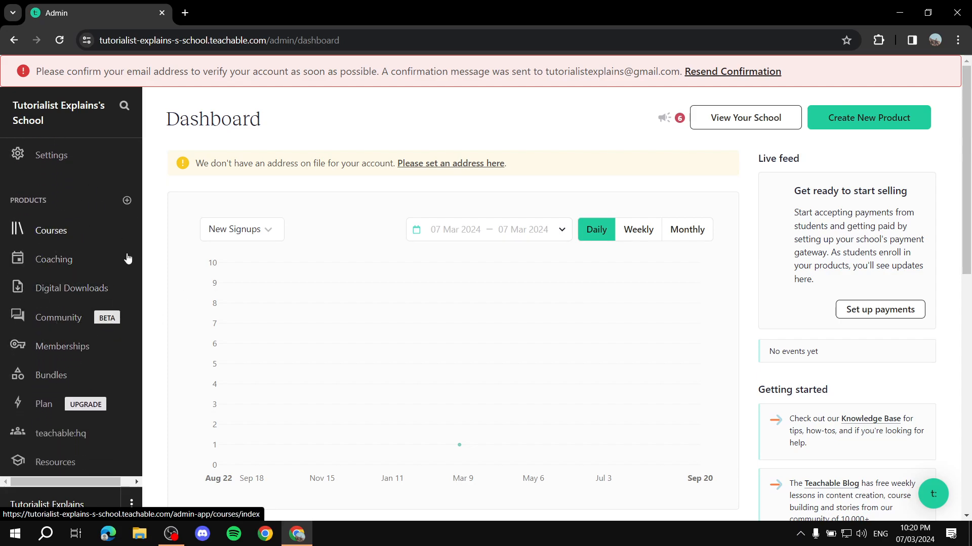
Step: Create a new course titled "Example course" without the AI starting help
left_click(66, 234)
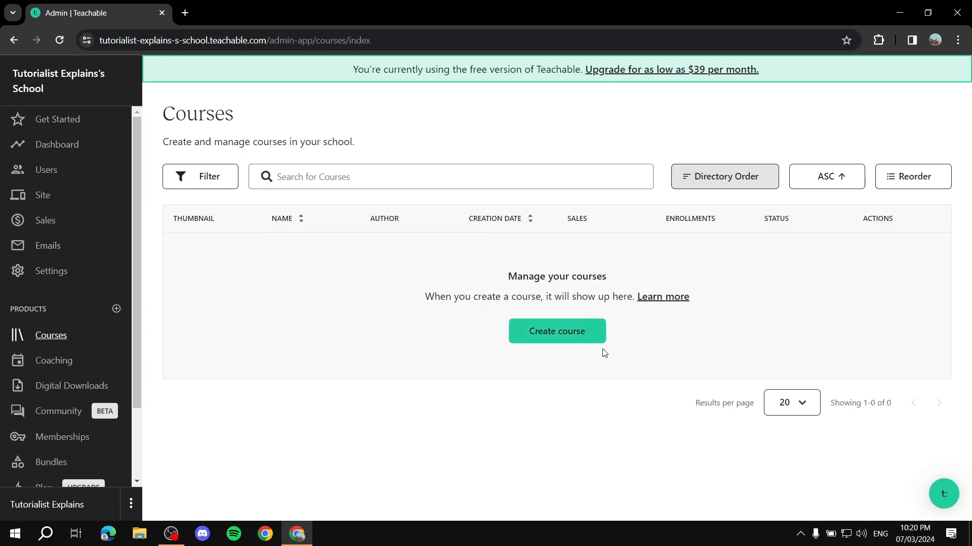
left_click(570, 334)
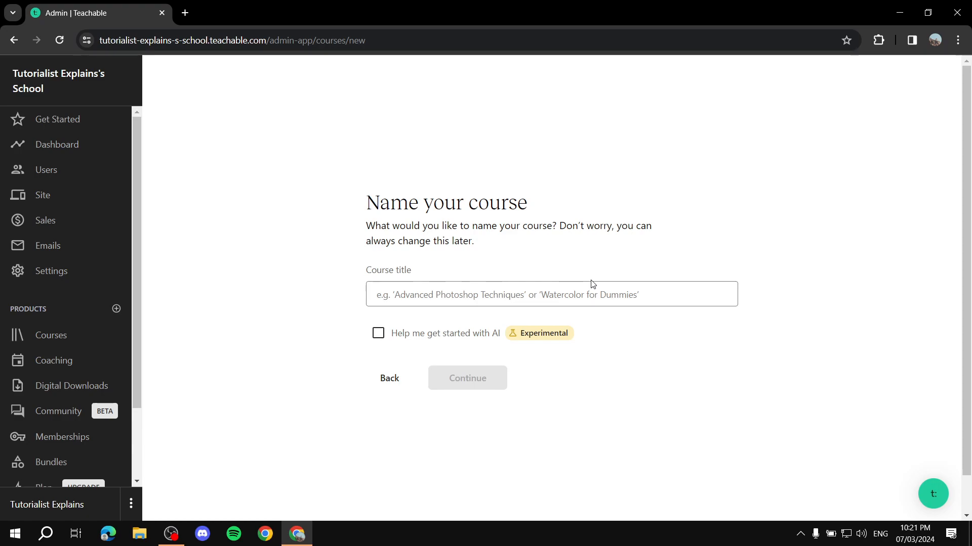
left_click(567, 293)
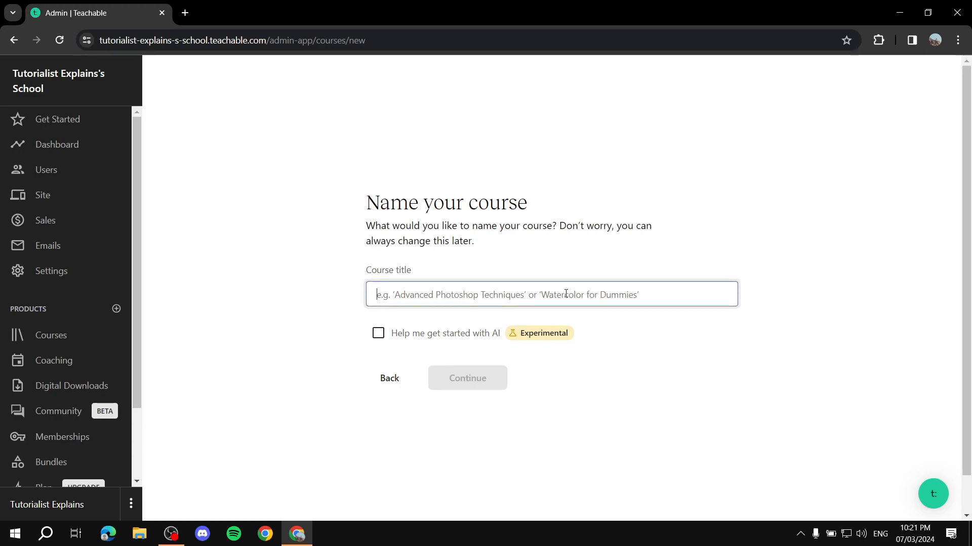
type("Example course")
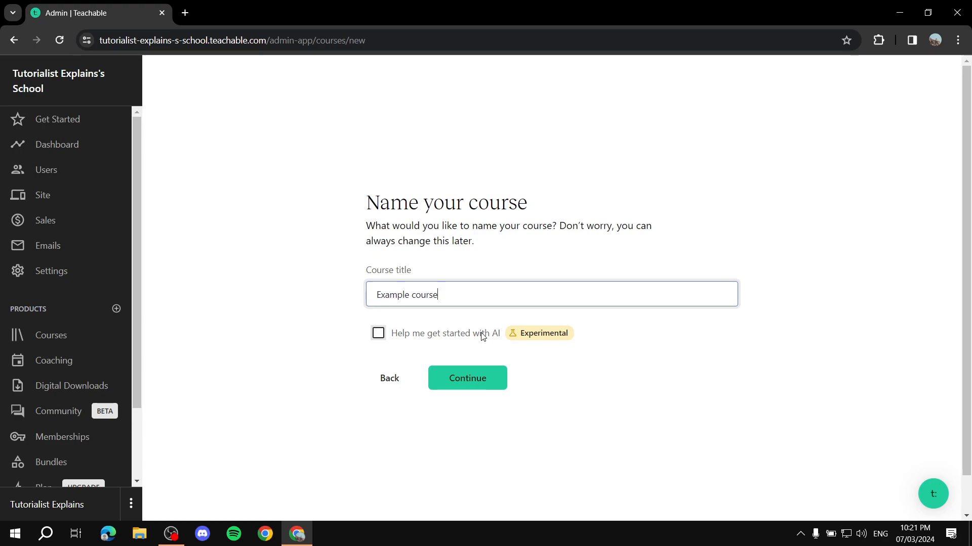
left_click(382, 337)
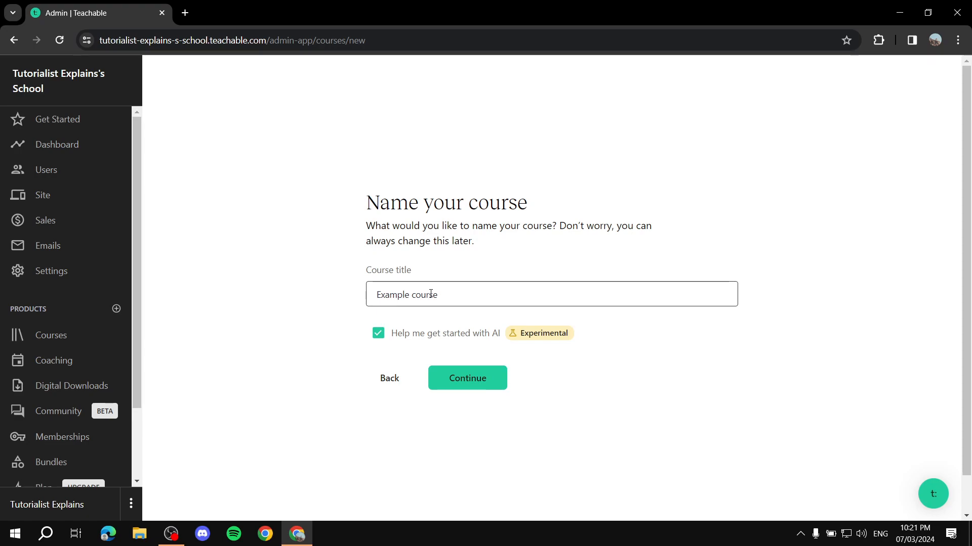
left_click(378, 339)
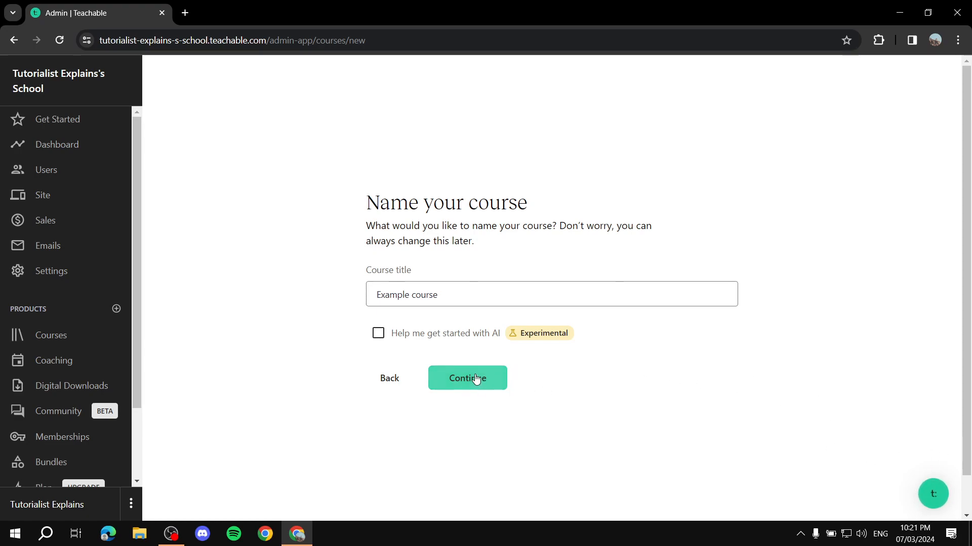
triple_click(492, 293)
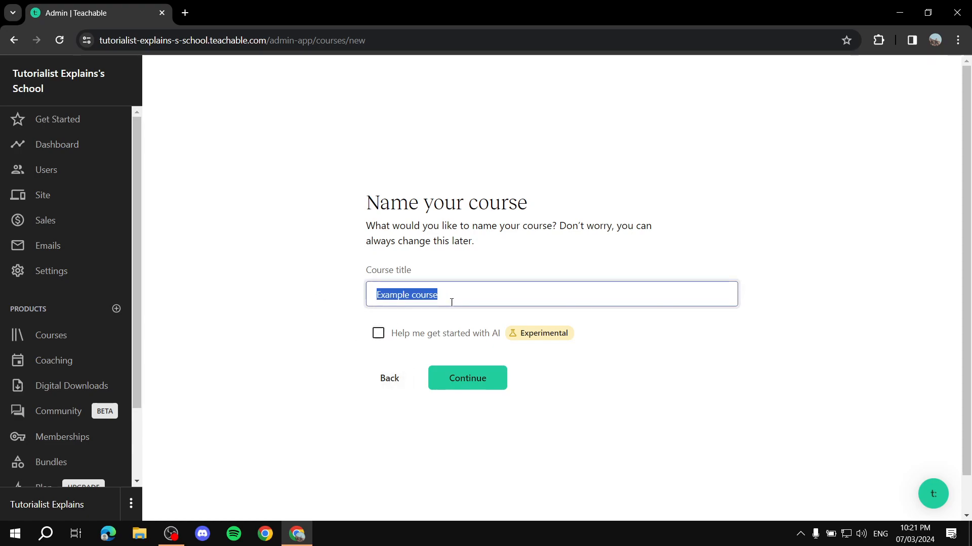
left_click(497, 379)
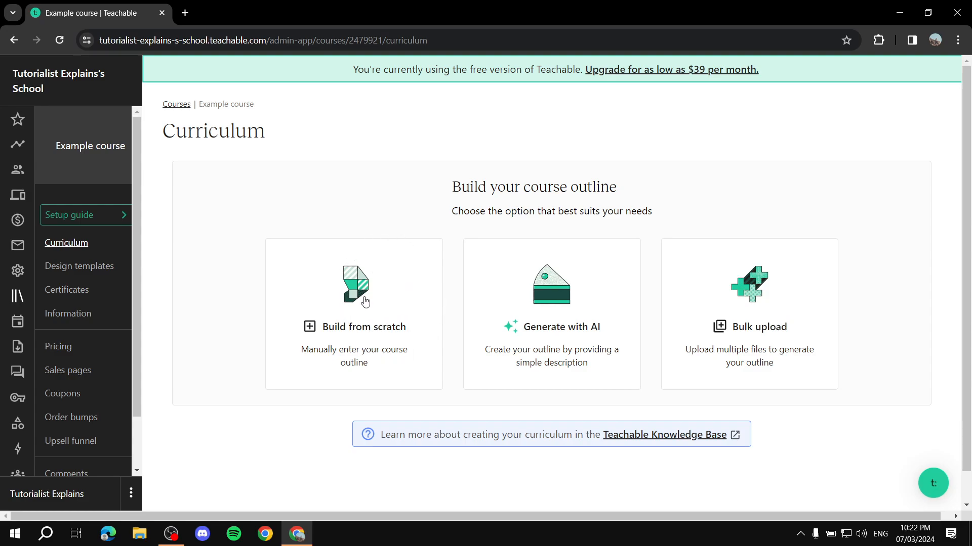
Step: Build the course outline from scratch and save its first section as "Introduction"
left_click(357, 329)
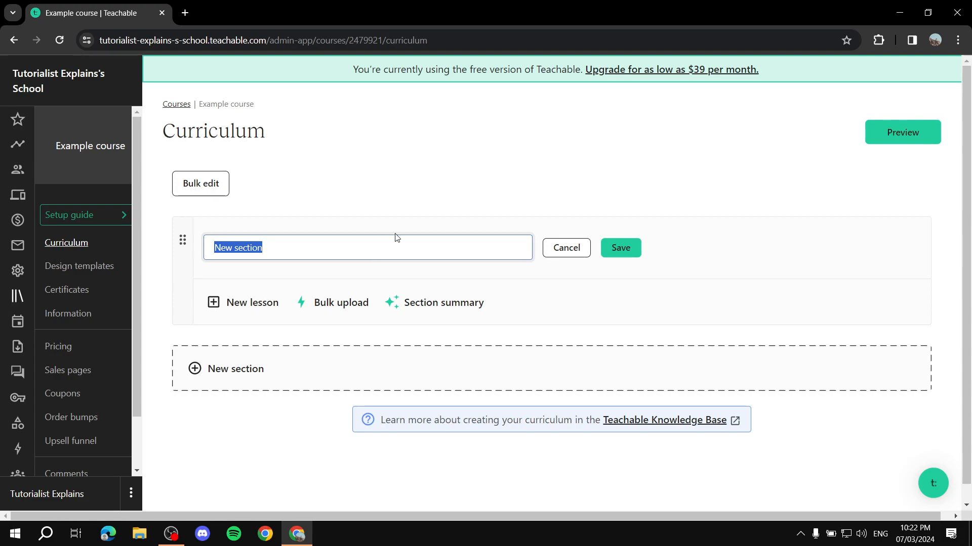
key("BackSpace")
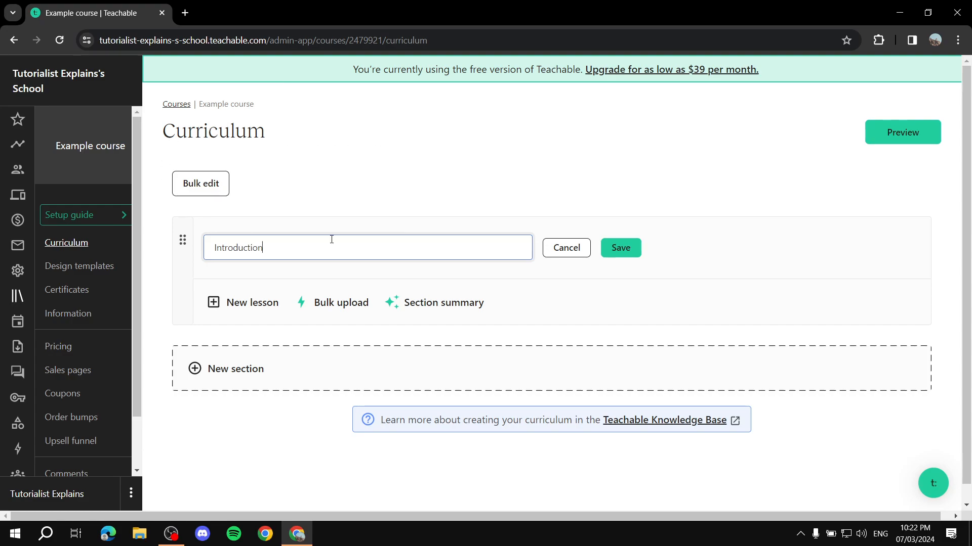
left_click(620, 250)
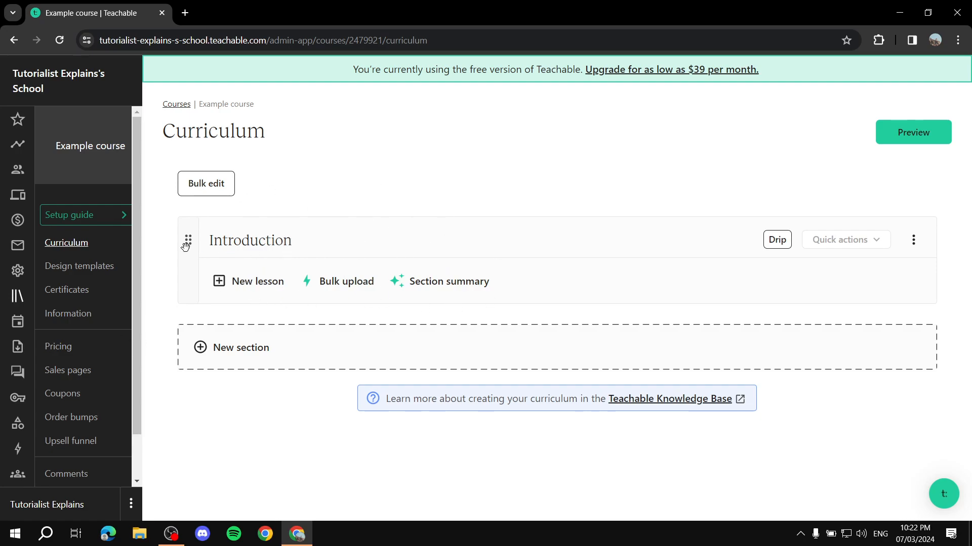
left_click_drag(205, 245, 343, 241)
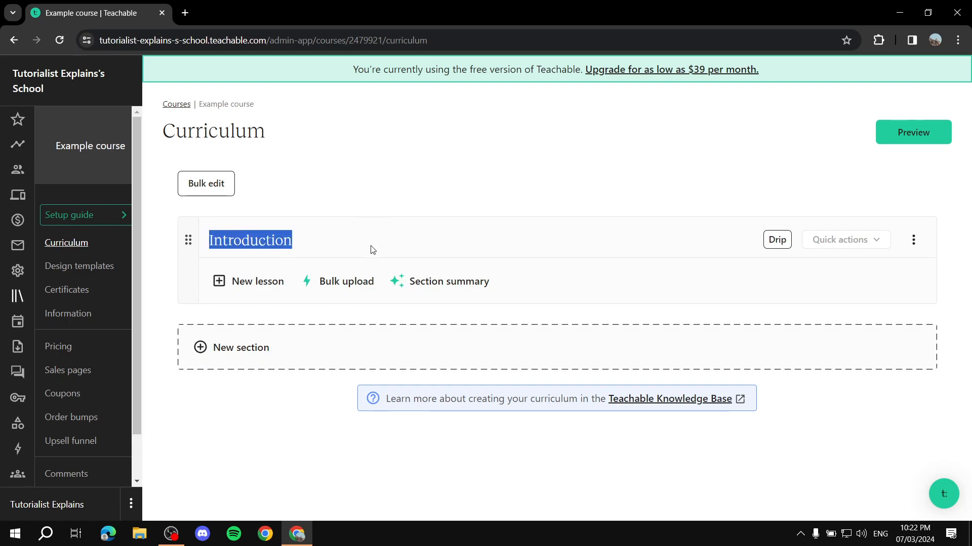
left_click(427, 212)
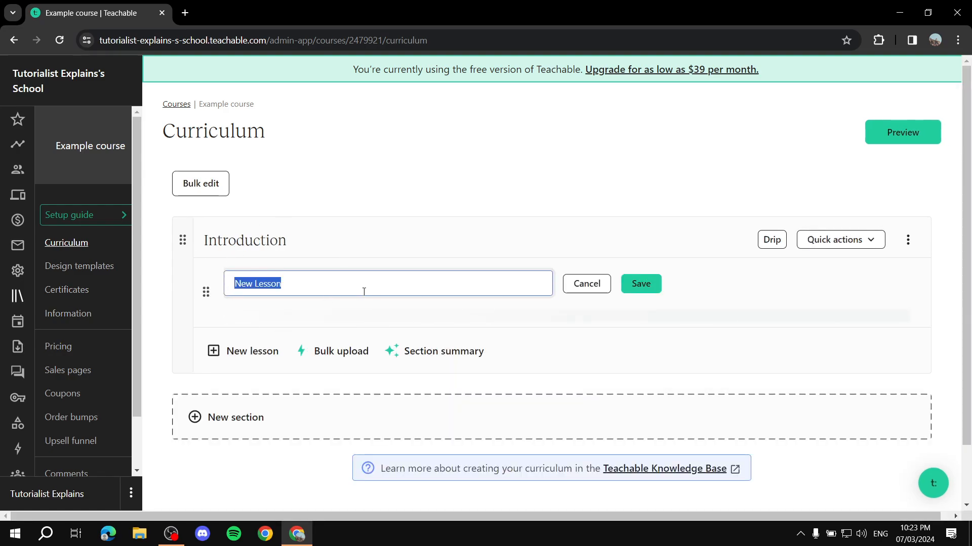
Step: Add a lesson named "Introduction Video" to the Introduction section and save it
type("Int")
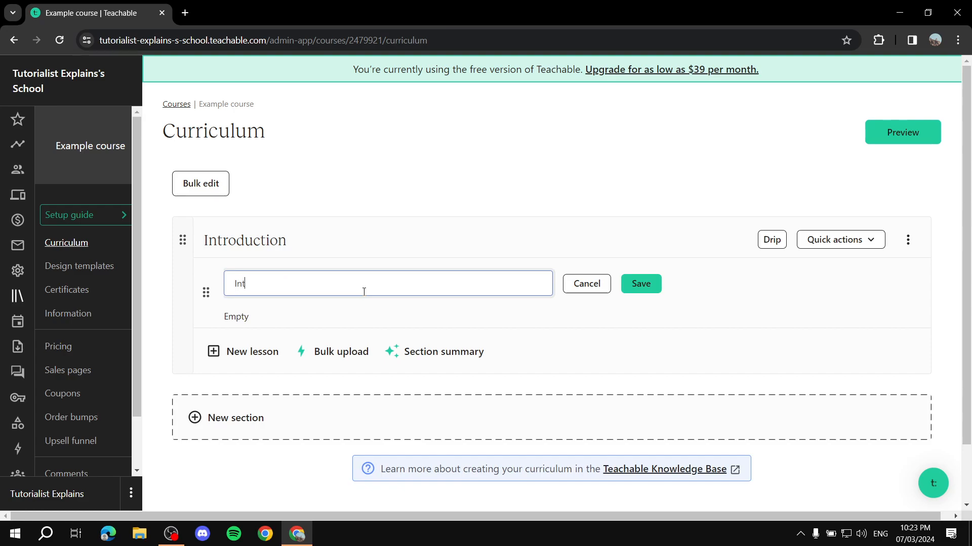
key("BackSpace")
key("BackSpace")
key("BackSpace")
key("BackSpace")
key("BackSpace")
key("BackSpace")
key("BackSpace")
type("rodcu")
key("BackSpace")
key("BackSpace")
type("ucti")
left_click(652, 284)
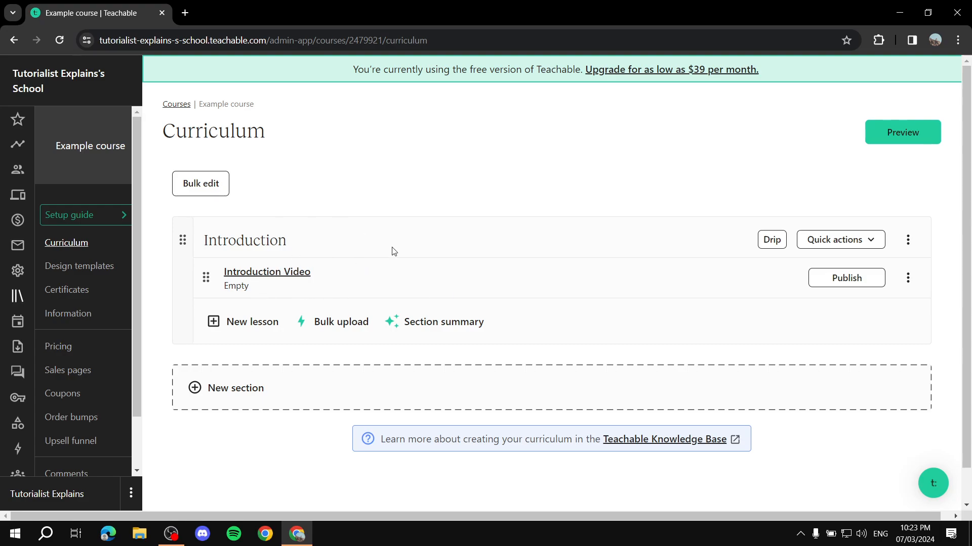
Step: Open the Introduction Video lesson, start adding video content and compare the Upload and Embed options
left_click(273, 273)
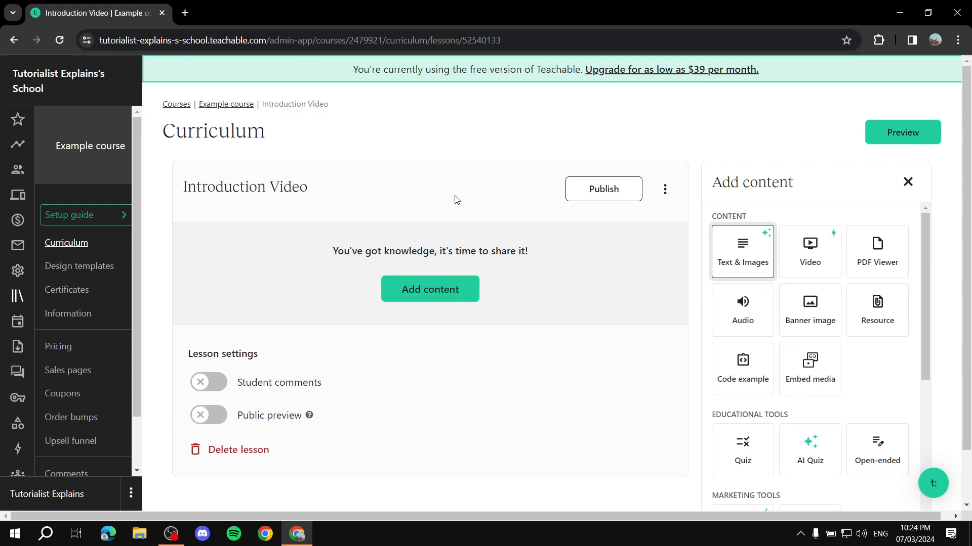
left_click(821, 262)
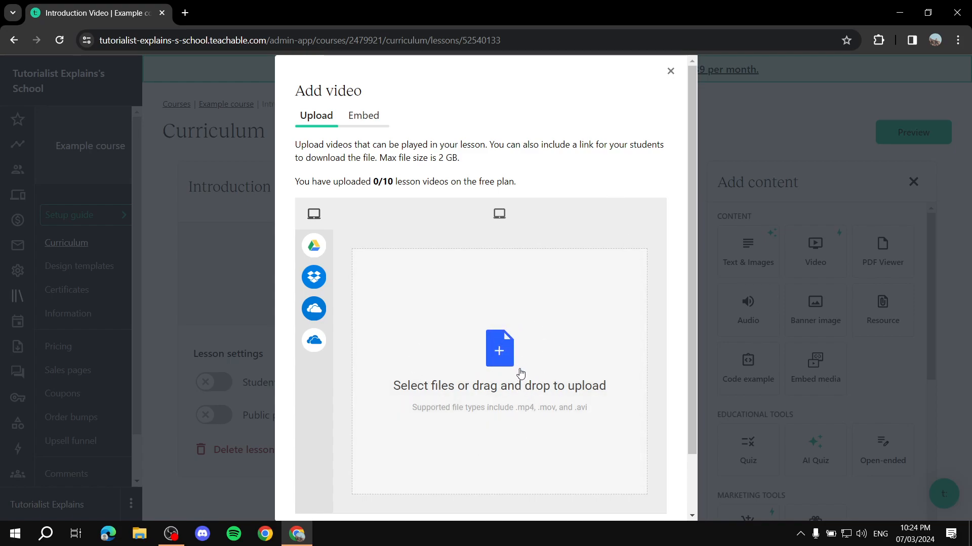
left_click(364, 116)
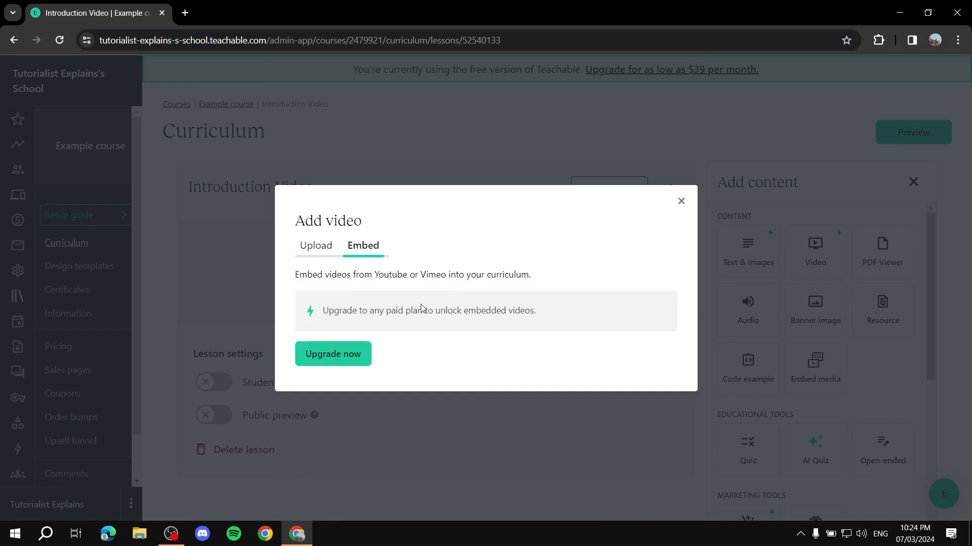
left_click(315, 252)
left_click(363, 115)
left_click(316, 245)
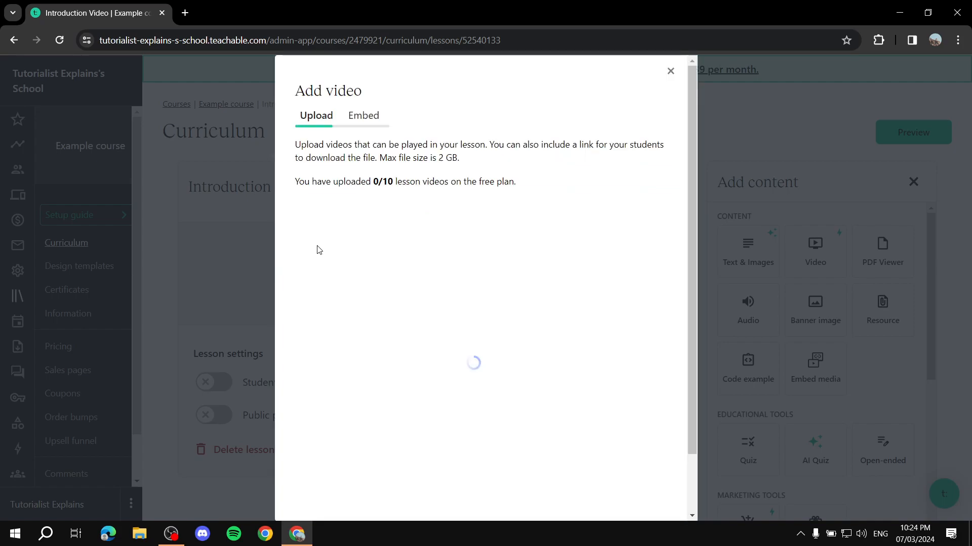
mouse_move(298, 252)
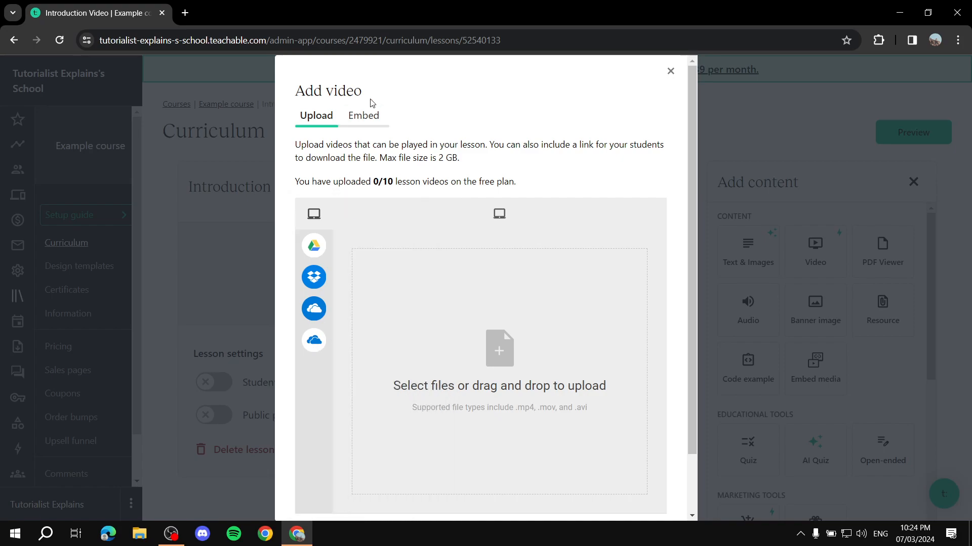
left_click(364, 115)
left_click(316, 247)
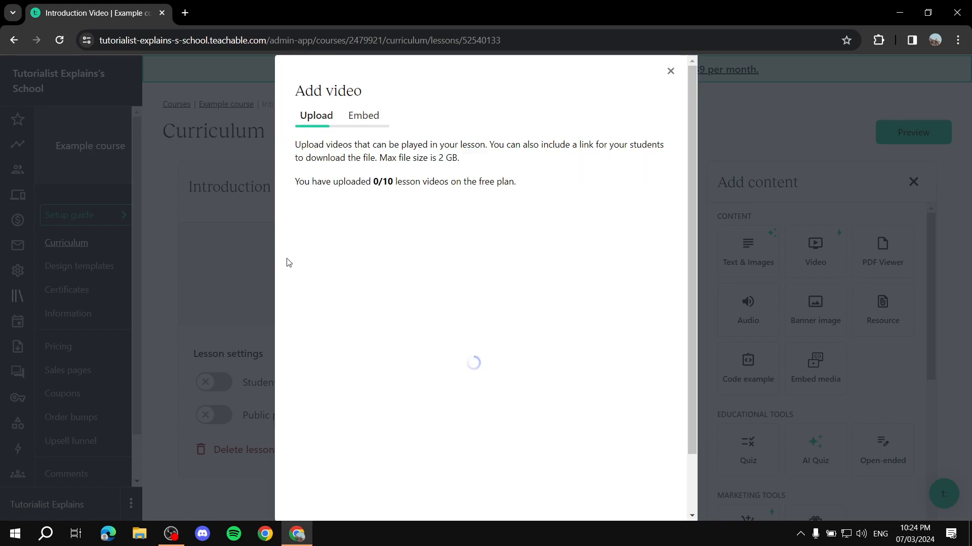
left_click(489, 336)
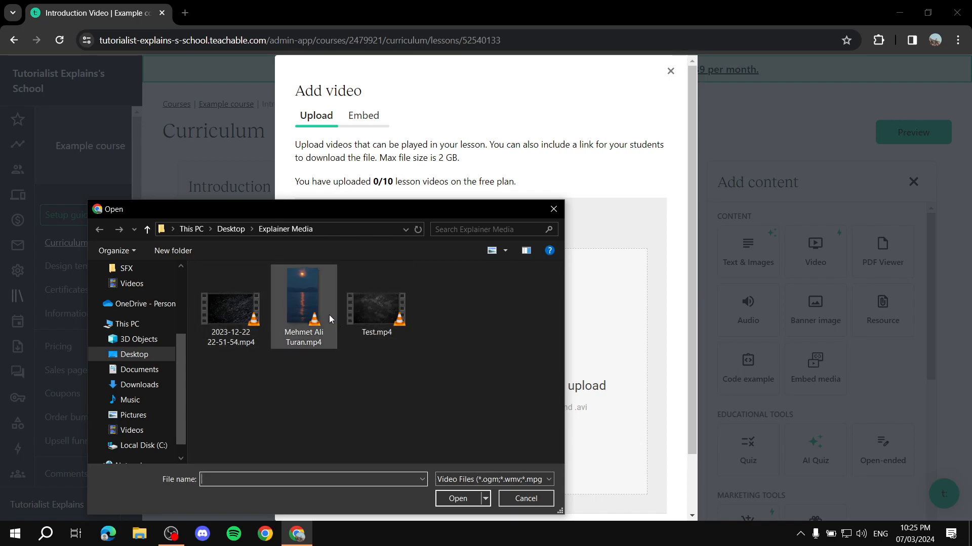
double_click(238, 300)
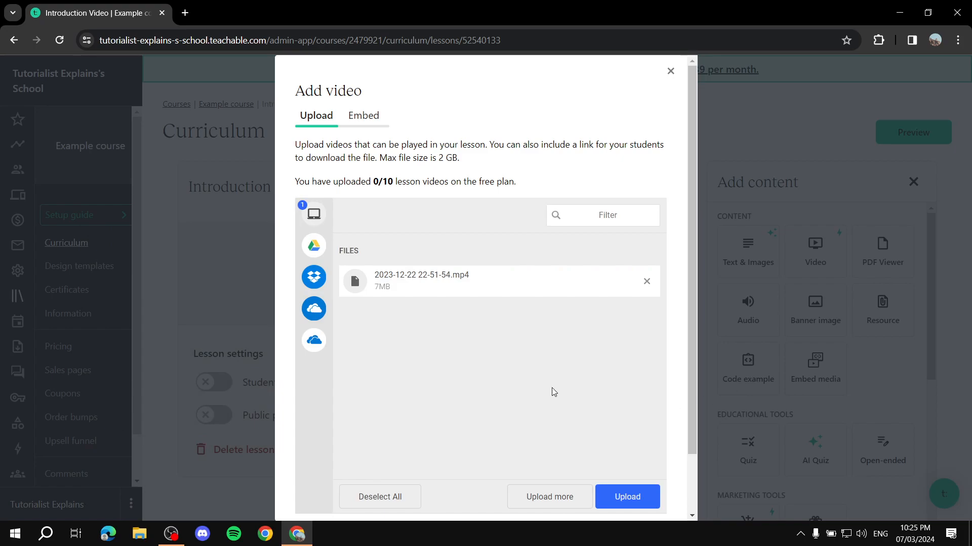
left_click(641, 501)
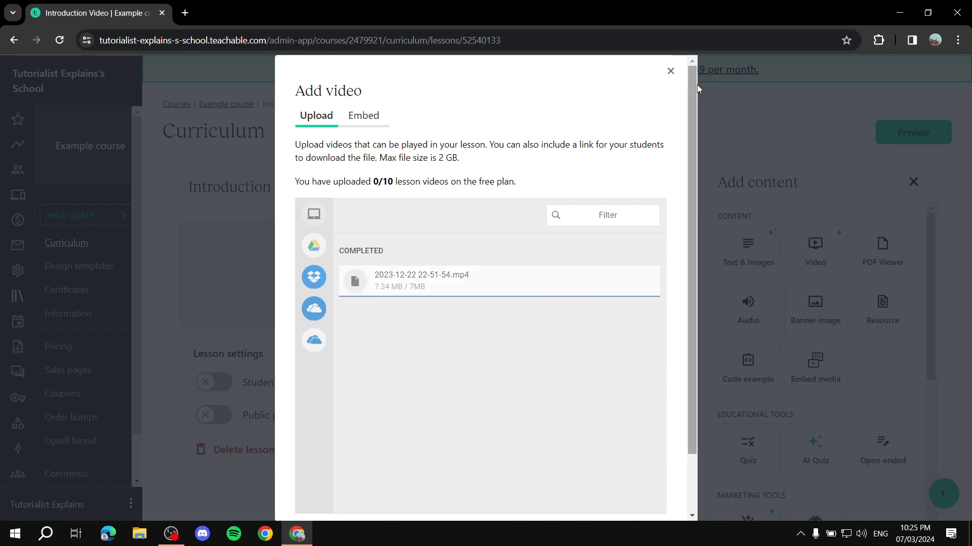
left_click(671, 71)
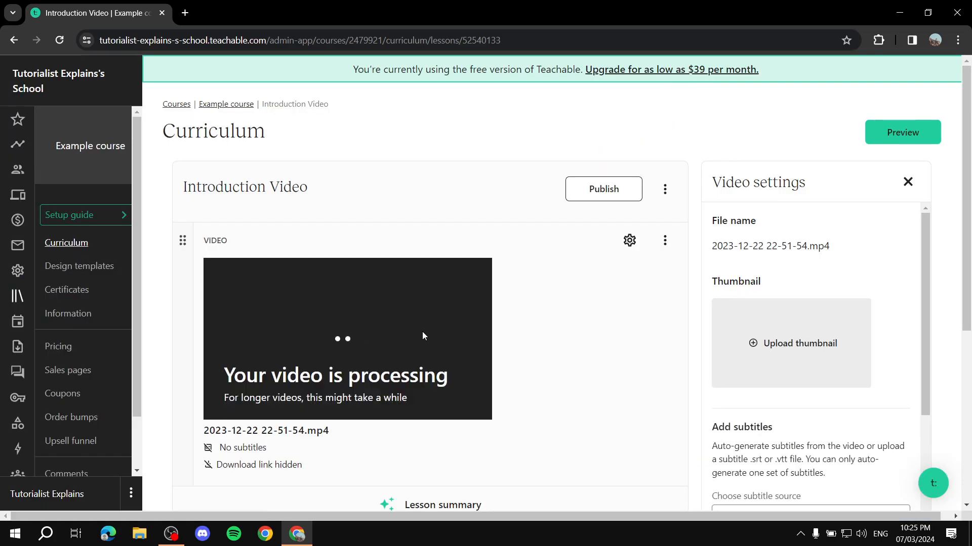
Step: Look over the uploaded video's block in the lesson and check its thumbnail upload option
scroll(424, 334, "down", 1)
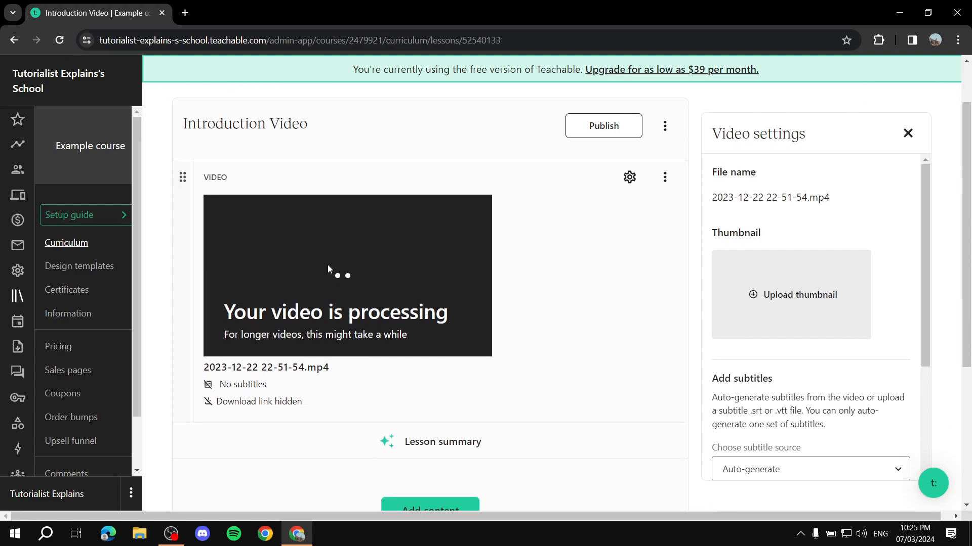
scroll(362, 298, "up", 1)
scroll(453, 217, "down", 2)
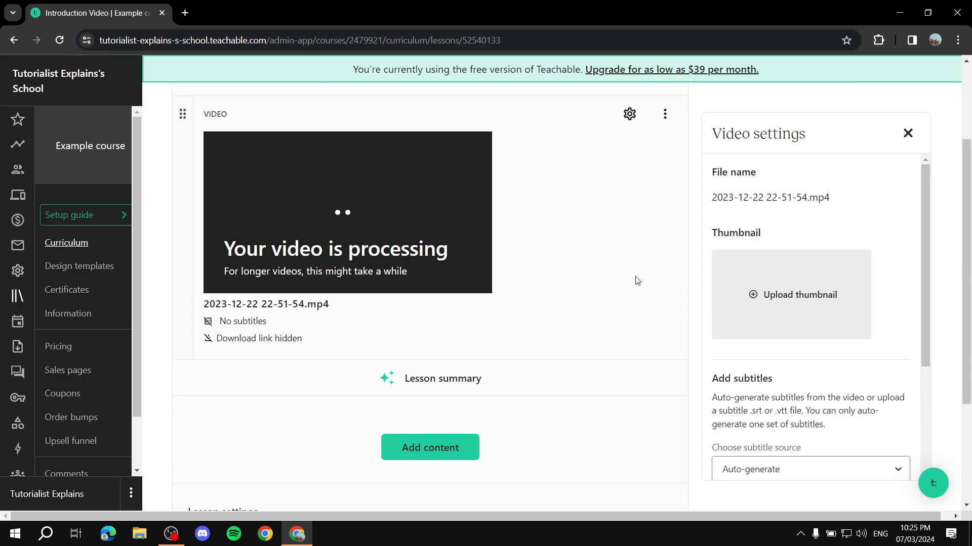
scroll(683, 288, "down", 1)
scroll(678, 289, "up", 3)
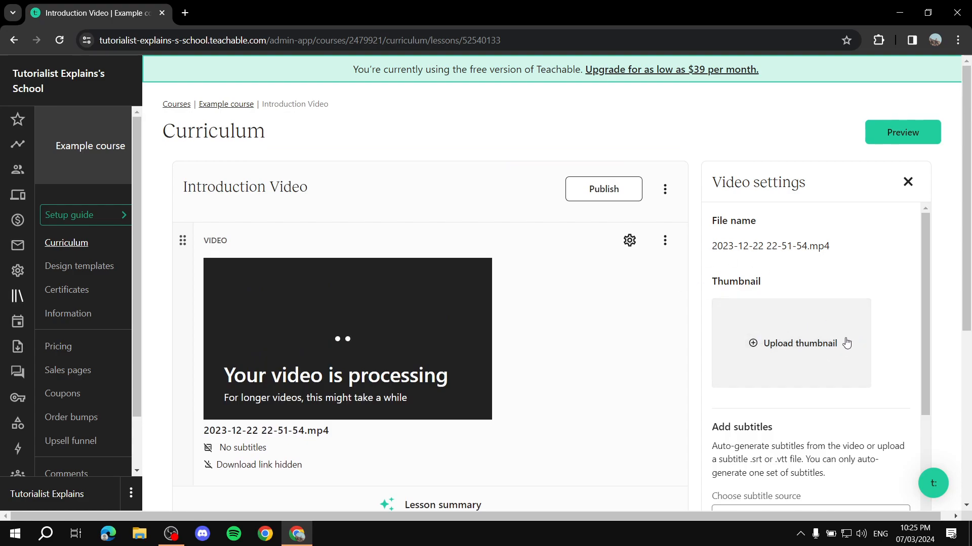
left_click(799, 346)
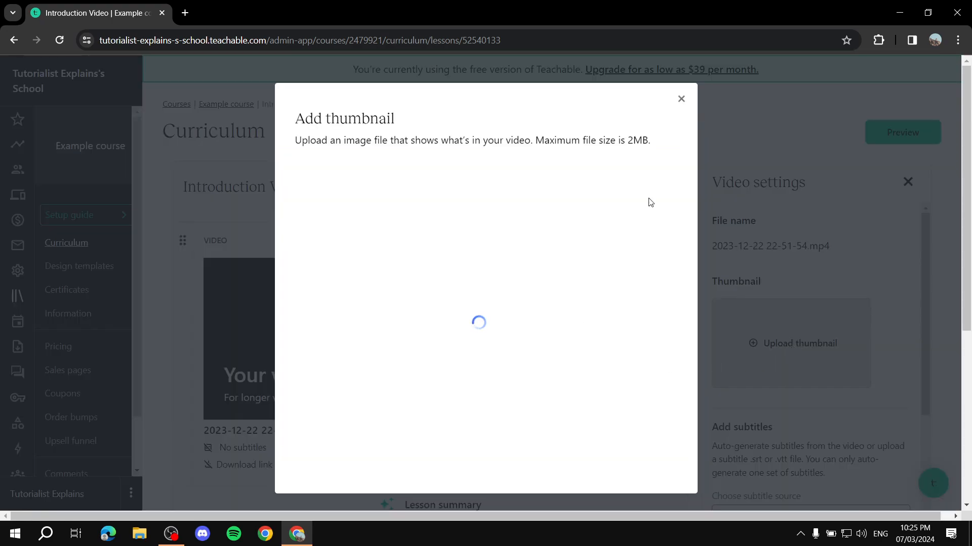
left_click(682, 100)
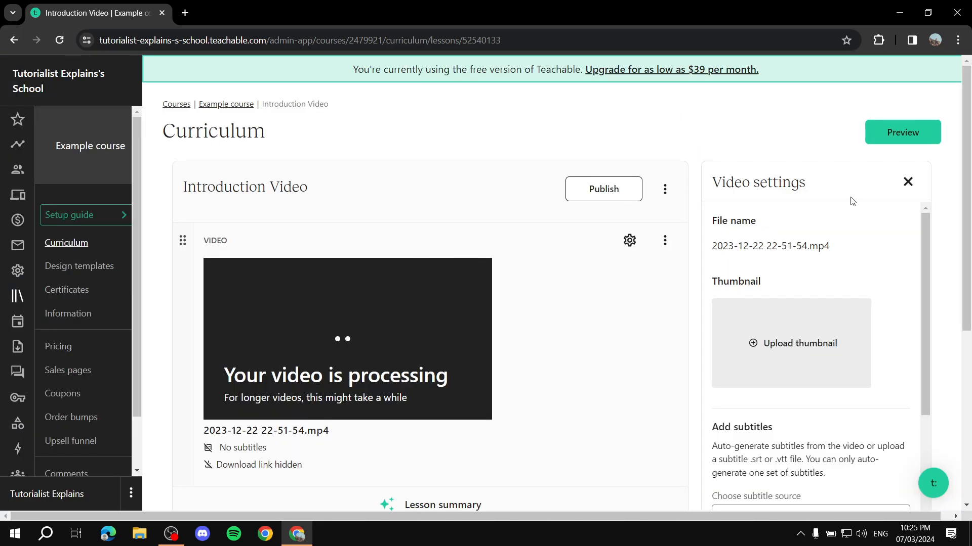
Step: Review the video's subtitle and download link settings and the lesson's student comments and public preview options
scroll(605, 403, "down", 4)
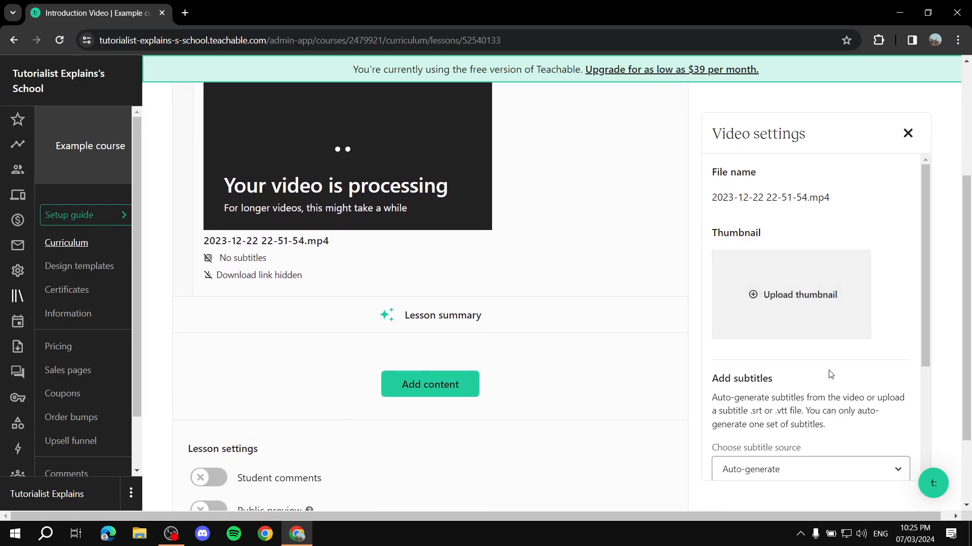
scroll(838, 227, "down", 3)
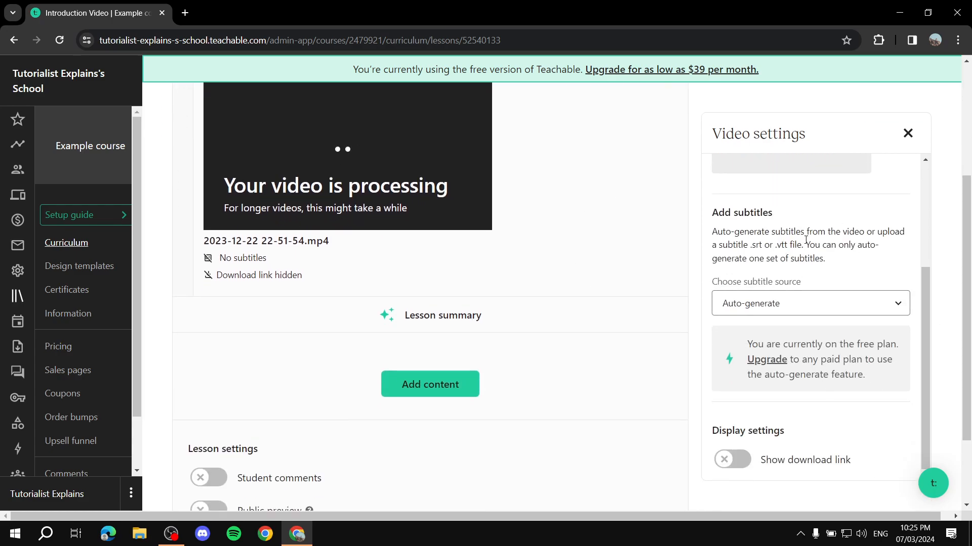
scroll(739, 374, "down", 2)
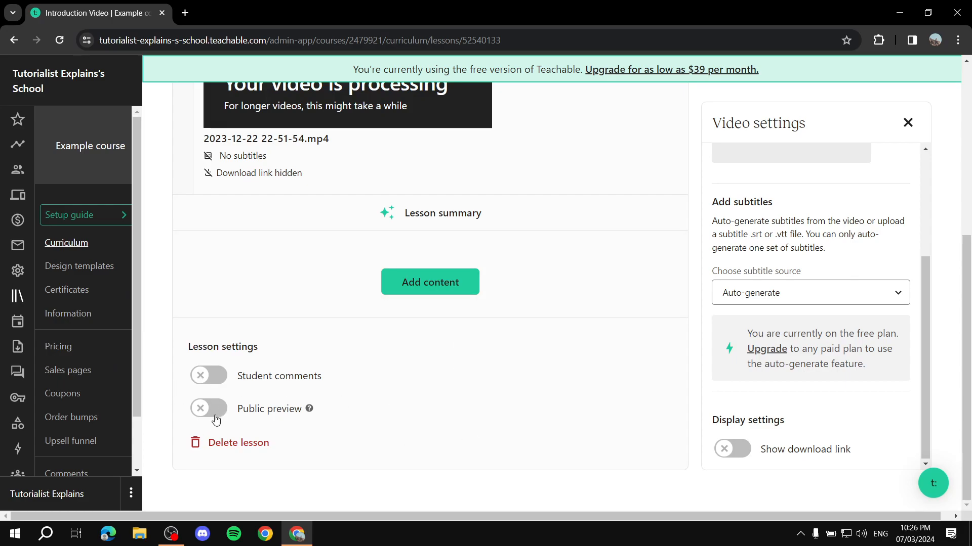
mouse_move(311, 414)
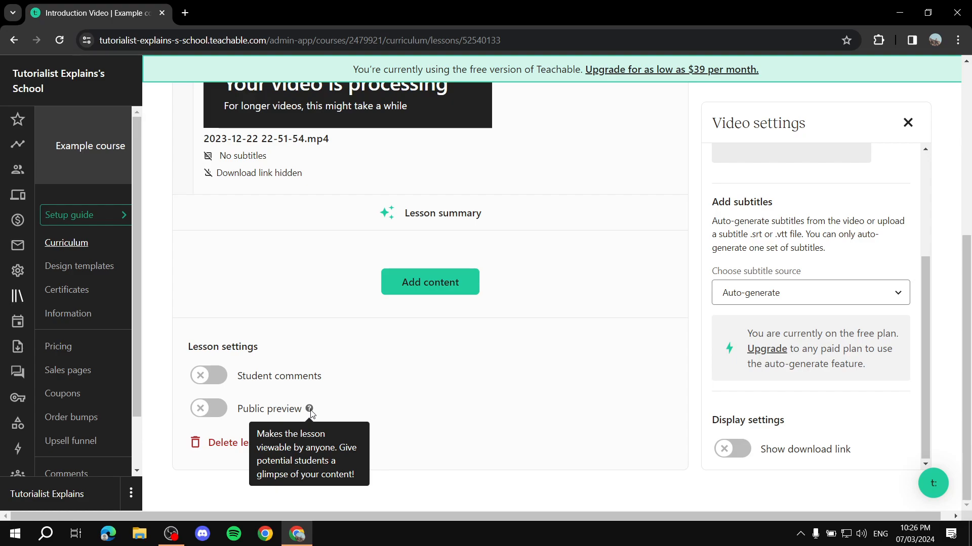
scroll(361, 225, "up", 6)
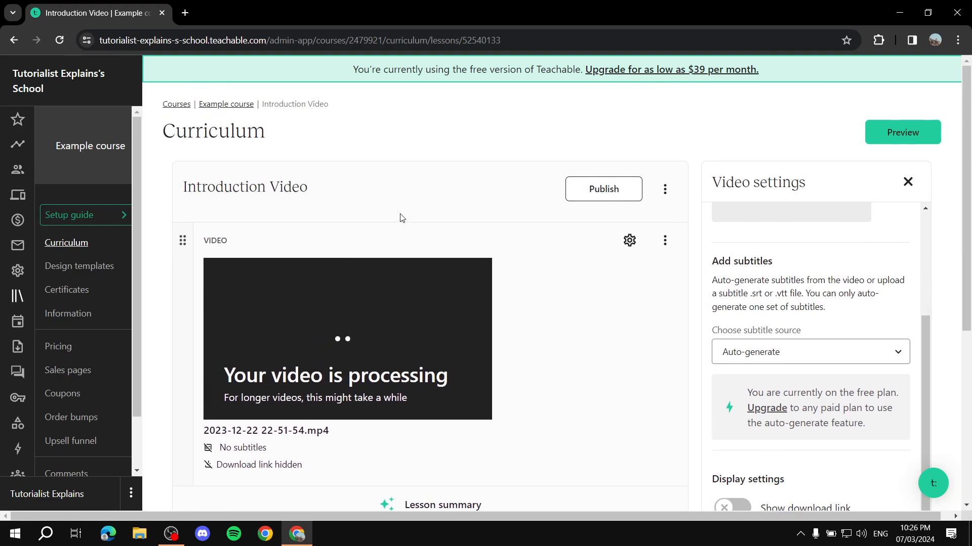
Step: Open the content options for the Introduction Video lesson and review the available content, educational, marketing and advanced block types
scroll(361, 224, "down", 5)
scroll(375, 219, "up", 3)
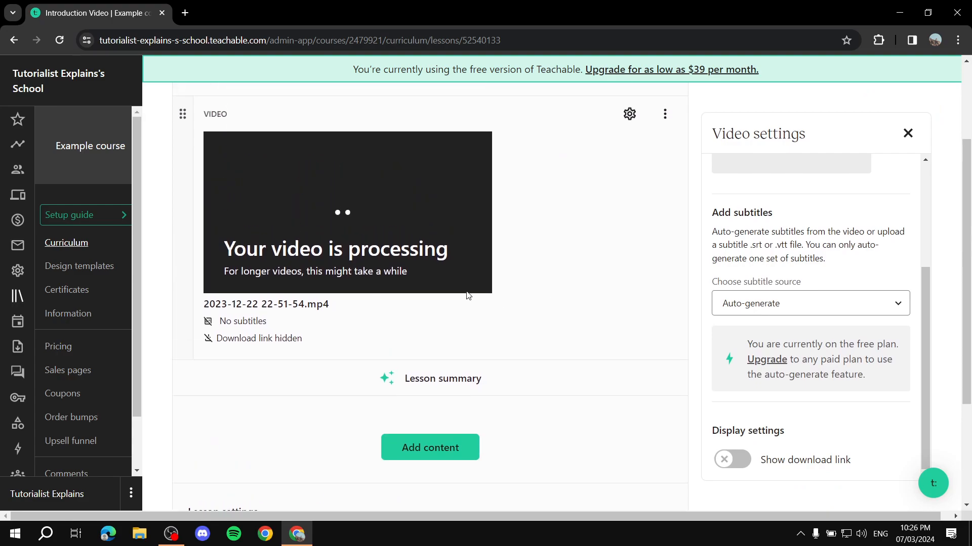
scroll(364, 269, "up", 3)
scroll(428, 386, "down", 4)
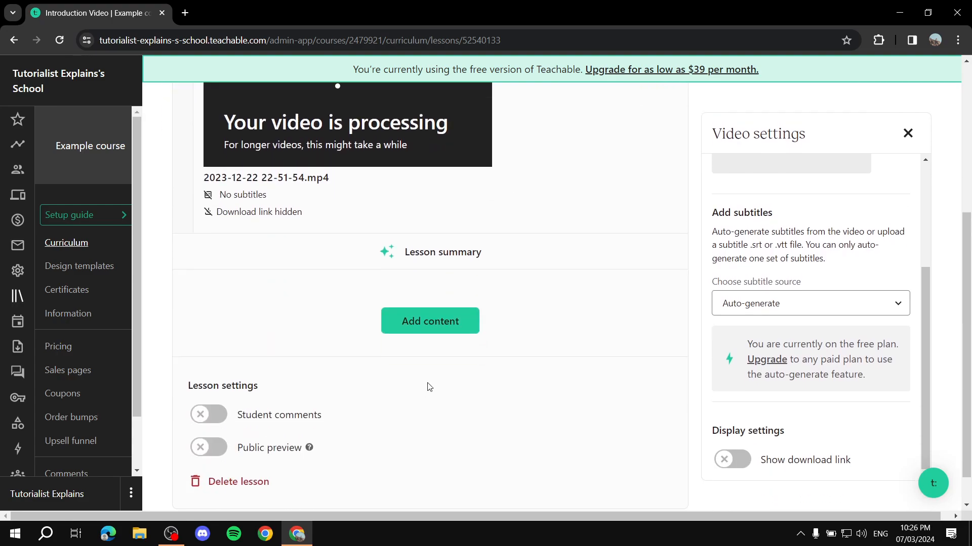
left_click(439, 332)
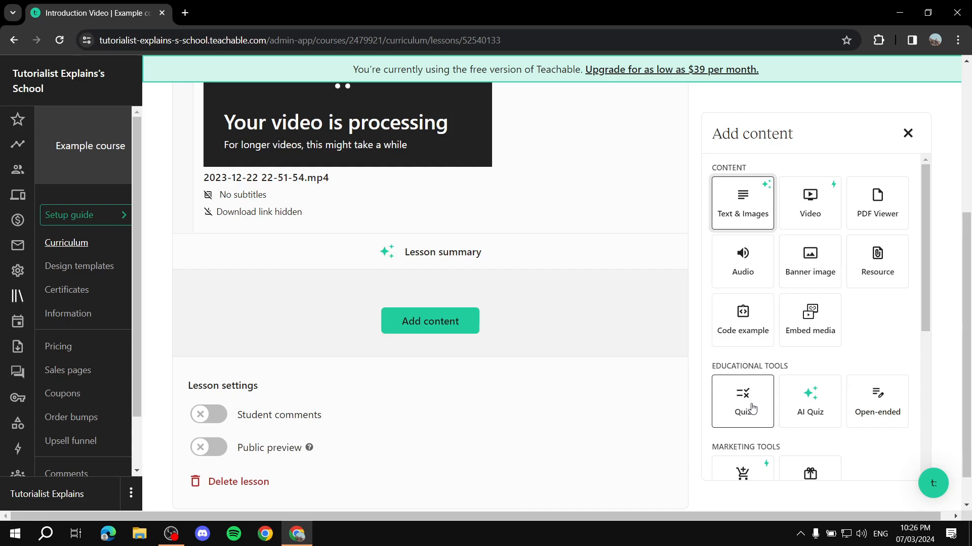
scroll(748, 410, "down", 3)
scroll(819, 355, "down", 3)
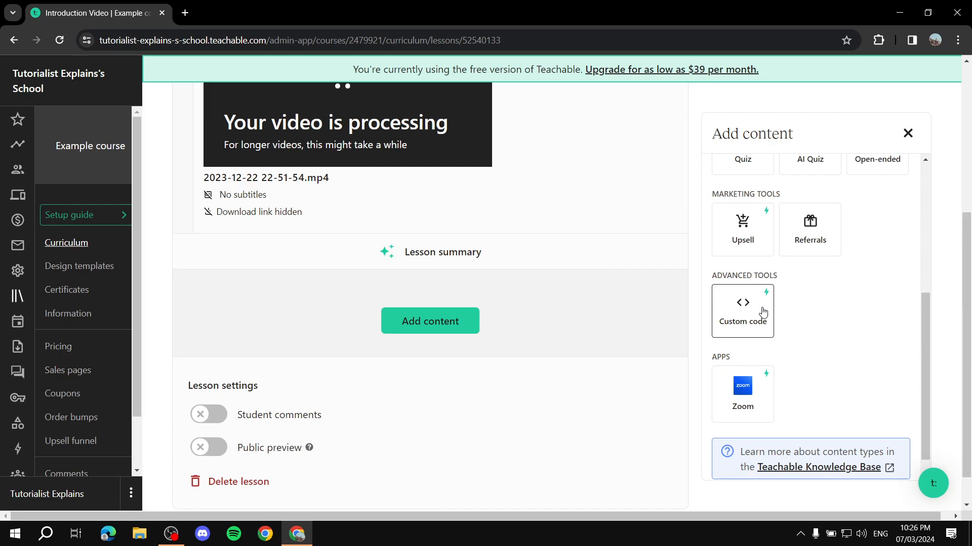
scroll(762, 312, "up", 5)
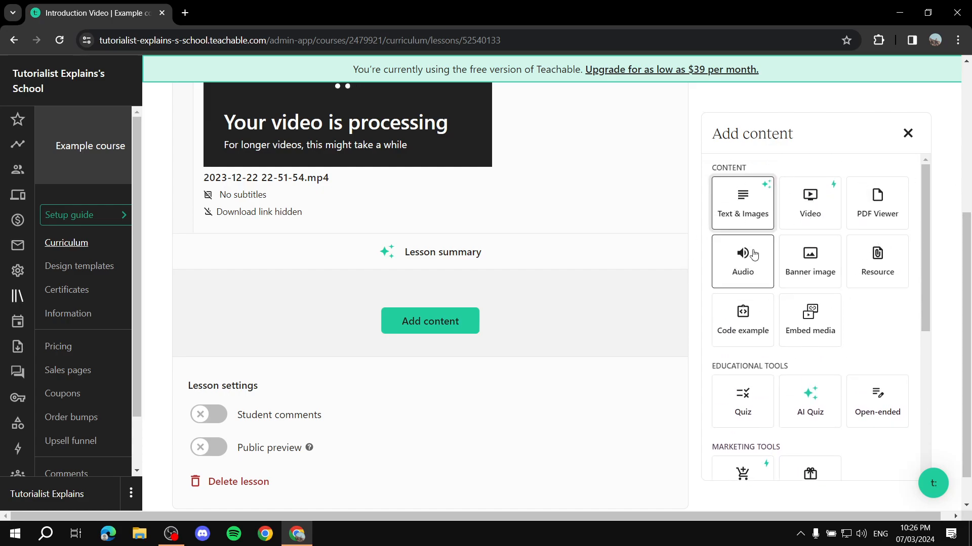
Step: Add a Text & Images block to the lesson reading "Write an example text in here to see how it looks like."
left_click(743, 198)
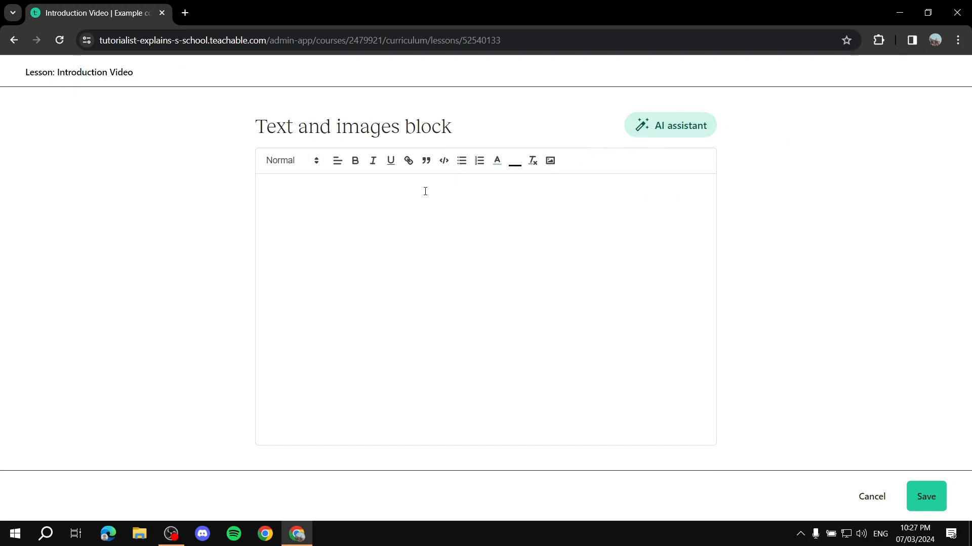
type("S")
key("BackSpace")
type("Write an a")
type("xampe")
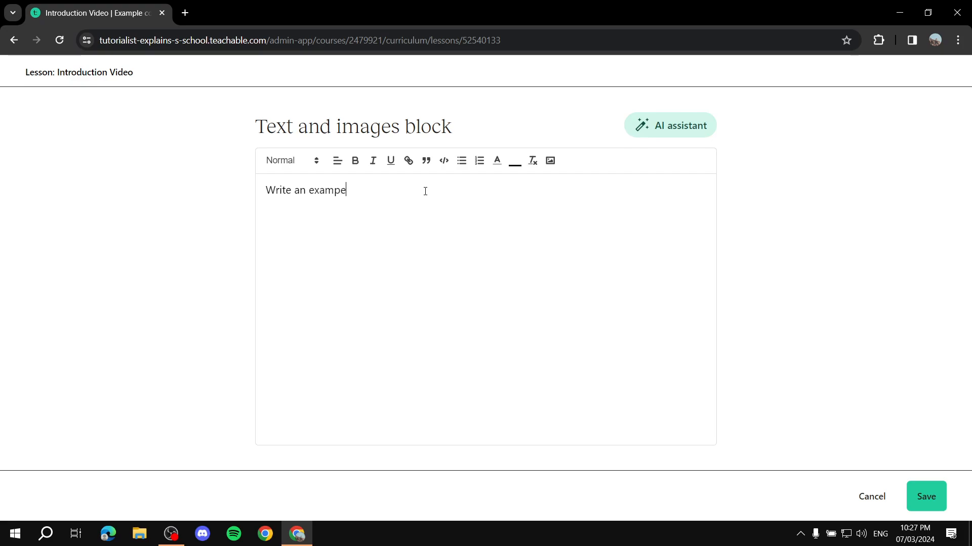
key("BackSpace")
type("le text in here to see how it looks like")
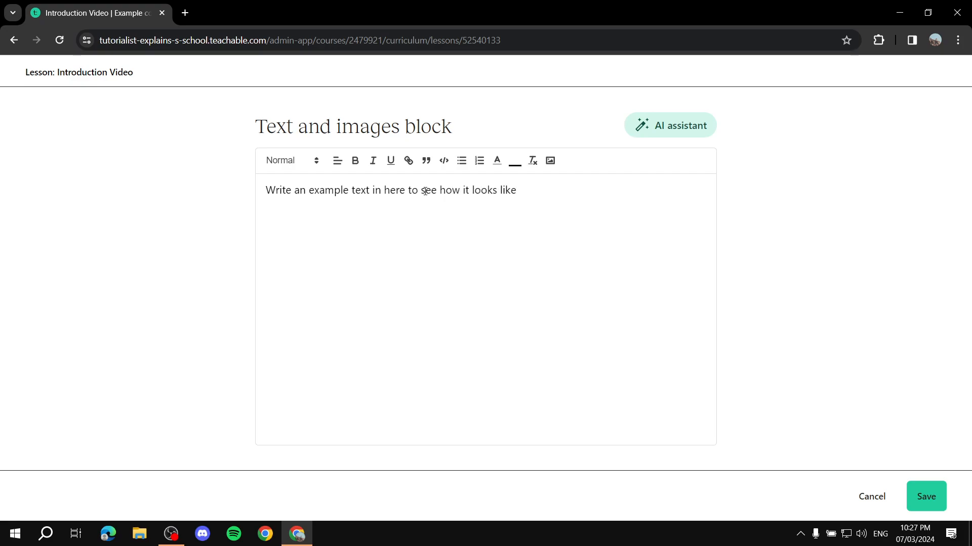
Step: Make the block's whole text bold, keep the Normal paragraph style and save the block
key("ctrl+a")
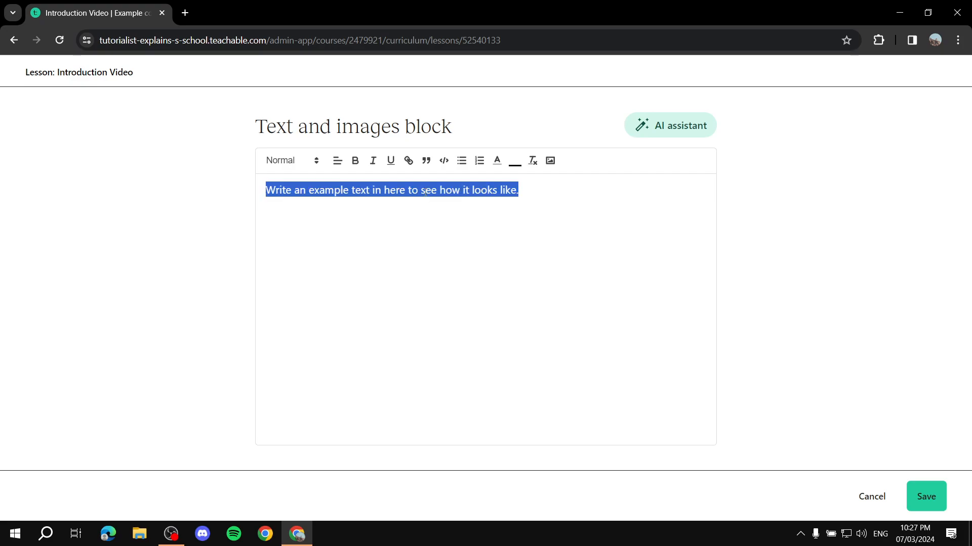
left_click(355, 160)
left_click(310, 160)
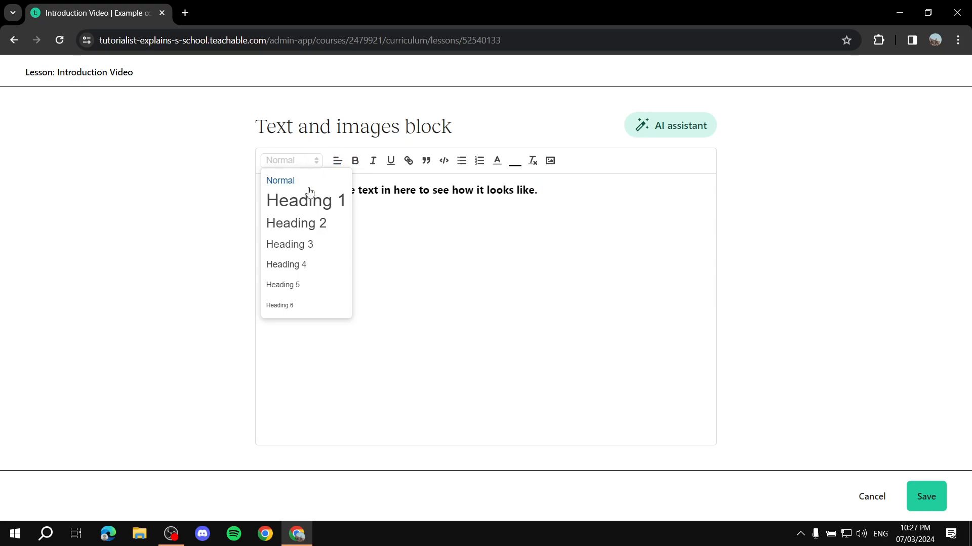
left_click(310, 162)
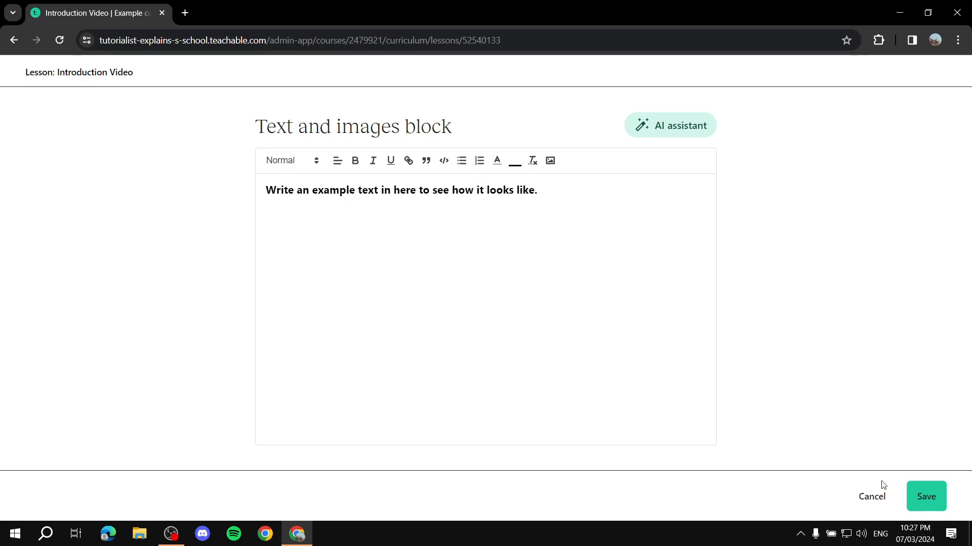
left_click_drag(541, 196, 191, 199)
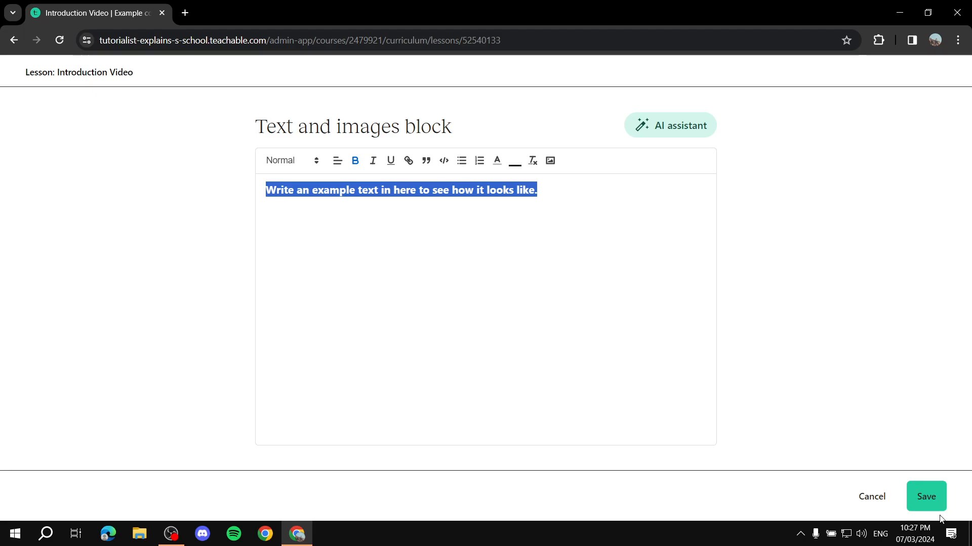
left_click(924, 503)
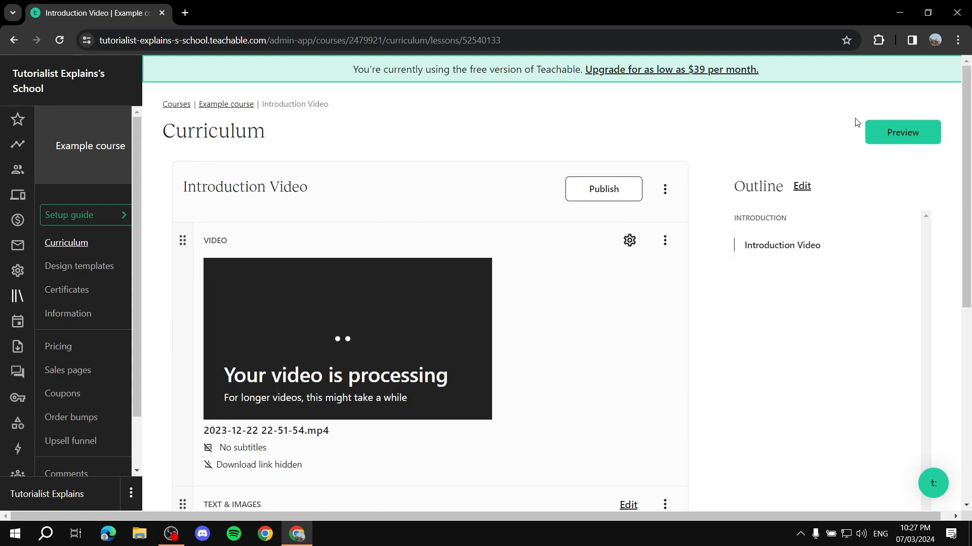
Step: Preview the Introduction Video lesson, check its title, video and text as shown to students, and close the preview
left_click(917, 139)
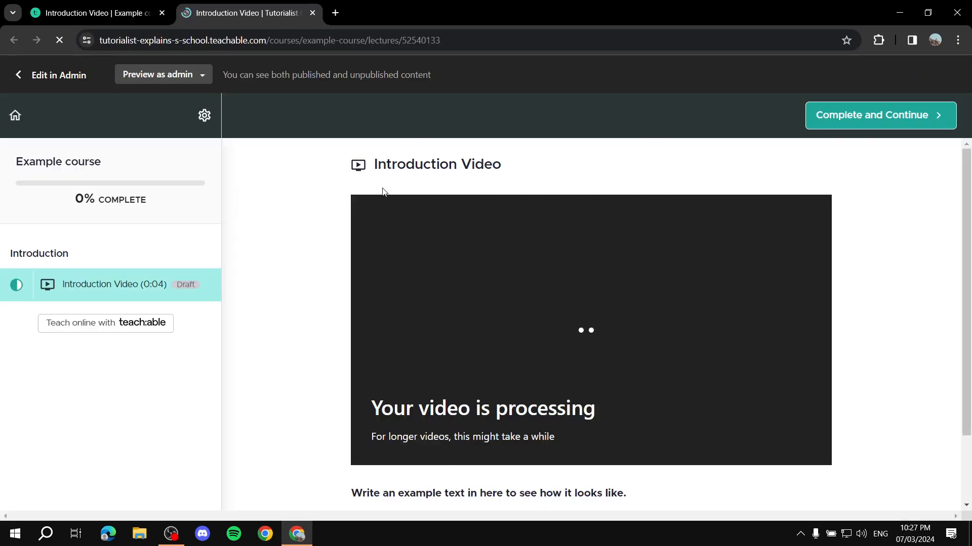
left_click_drag(375, 164, 525, 167)
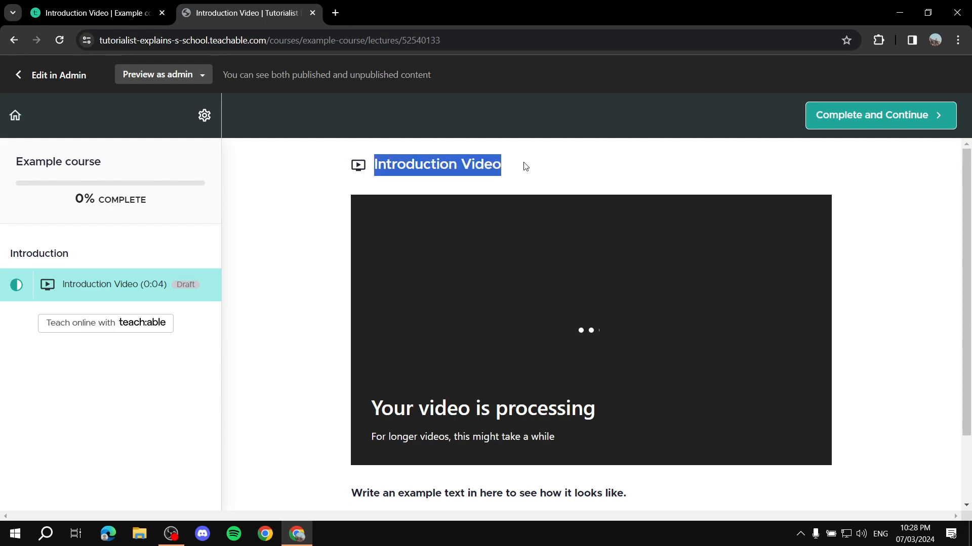
scroll(511, 274, "down", 2)
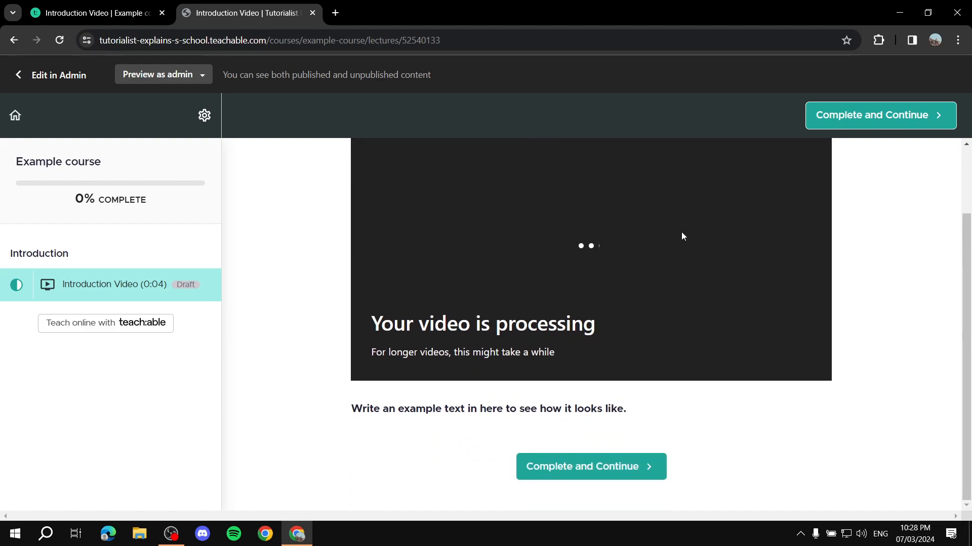
left_click_drag(349, 413, 694, 416)
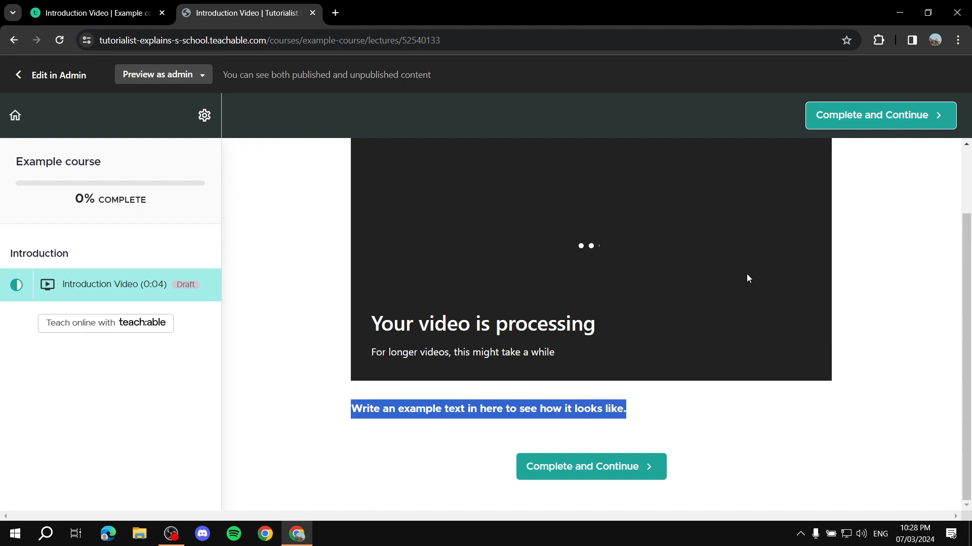
left_click(312, 13)
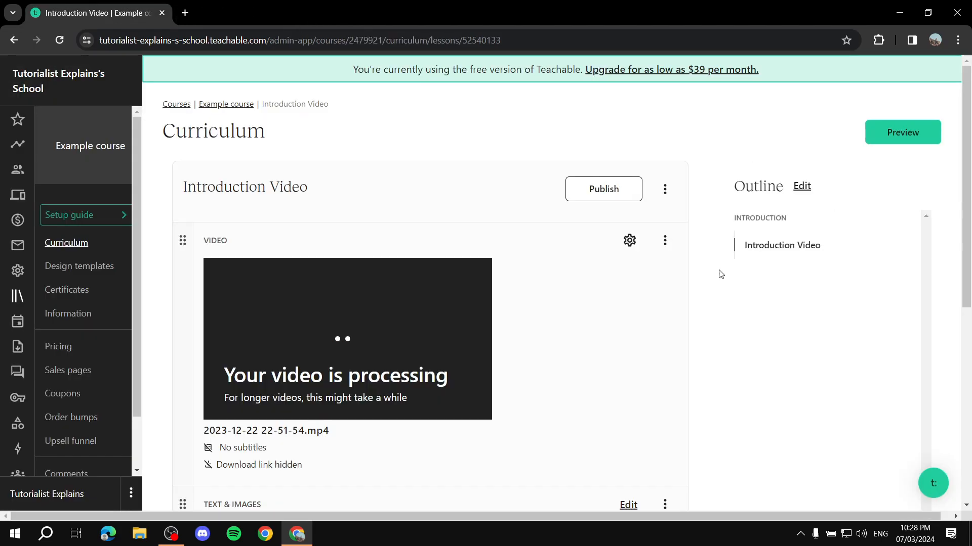
Step: Return from the lesson to the Example course curriculum and look over its Introduction section
scroll(502, 352, "down", 1)
scroll(647, 336, "down", 6)
scroll(590, 286, "up", 8)
left_click(229, 105)
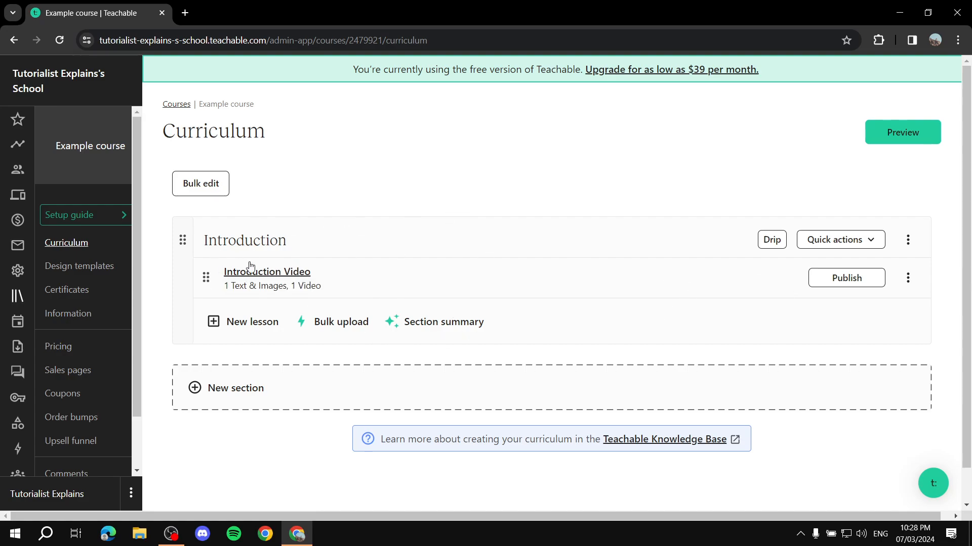
left_click_drag(207, 242, 314, 242)
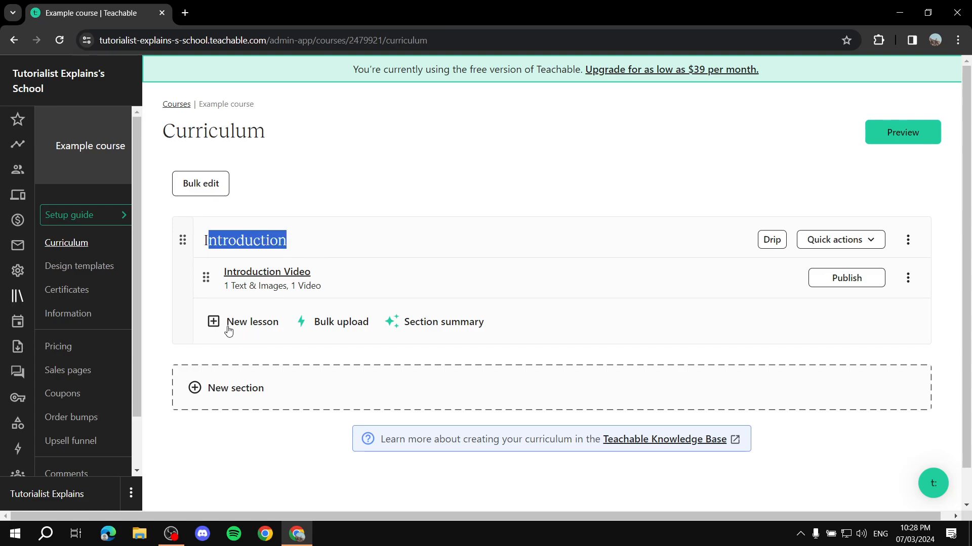
left_click(264, 243)
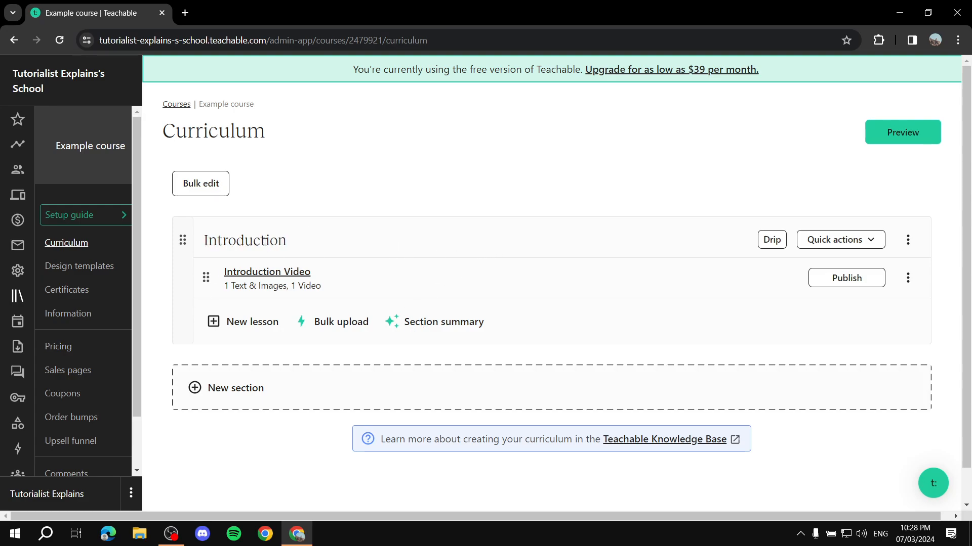
mouse_move(191, 244)
left_mouse_down()
mouse_move(214, 245)
mouse_move(198, 242)
left_mouse_up()
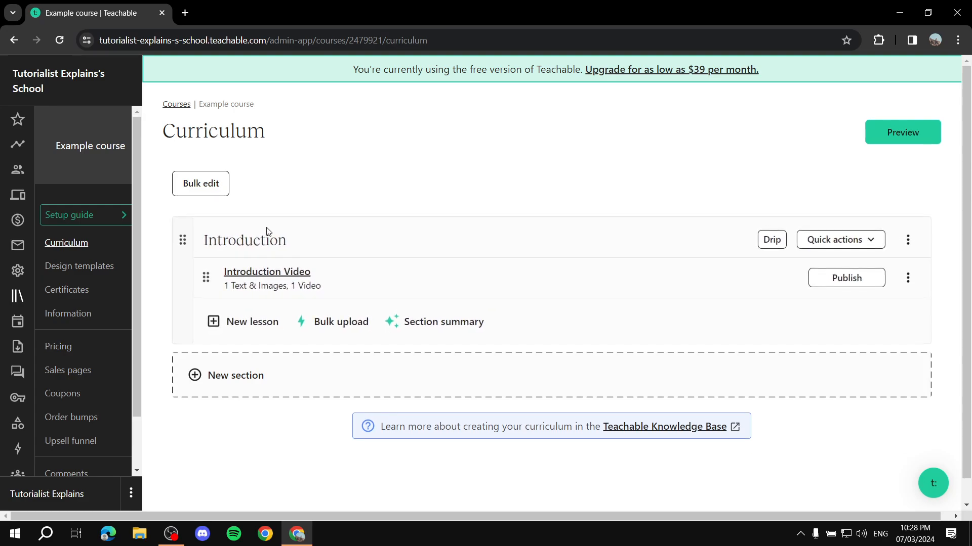
Step: Add a new section named "What you will be gaining" to the curriculum and save it
left_click(232, 387)
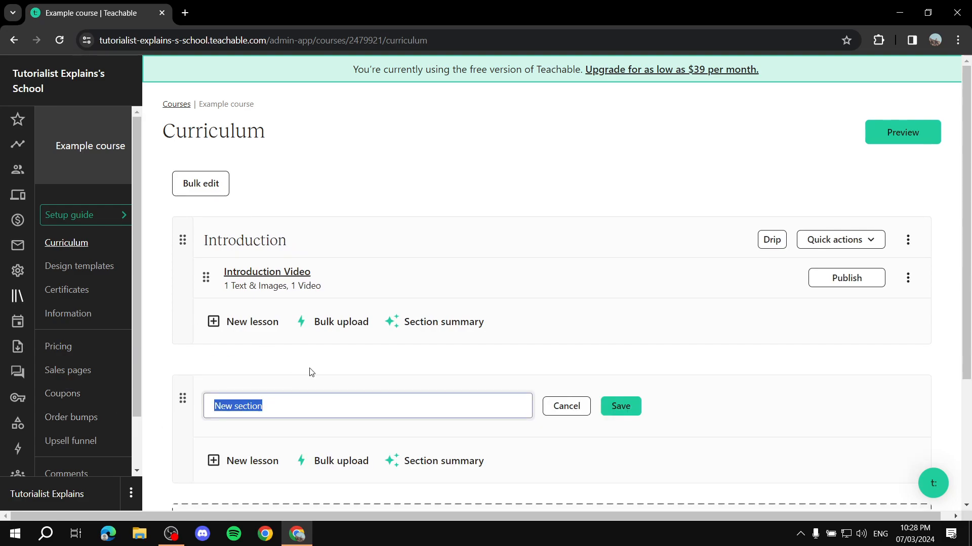
type("What you will be")
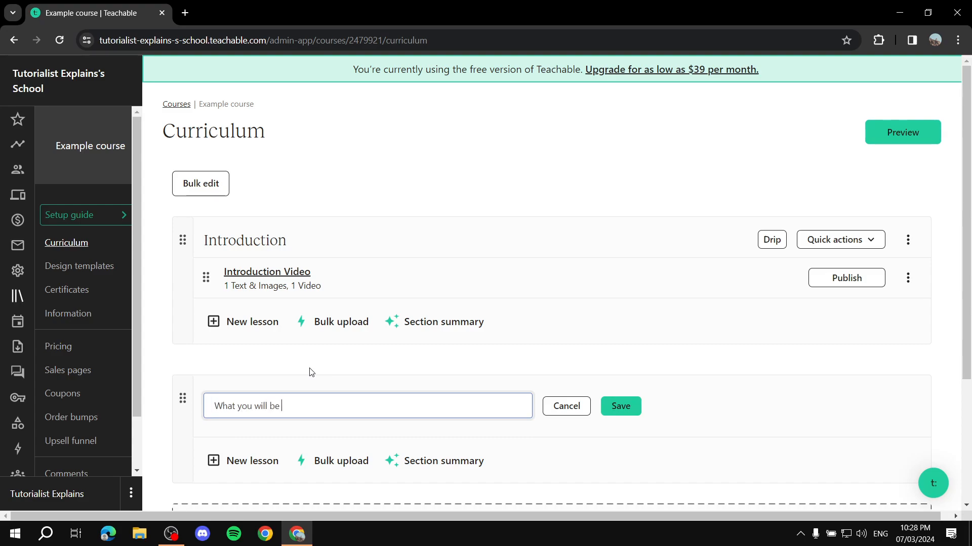
type(" gaining")
left_click(622, 406)
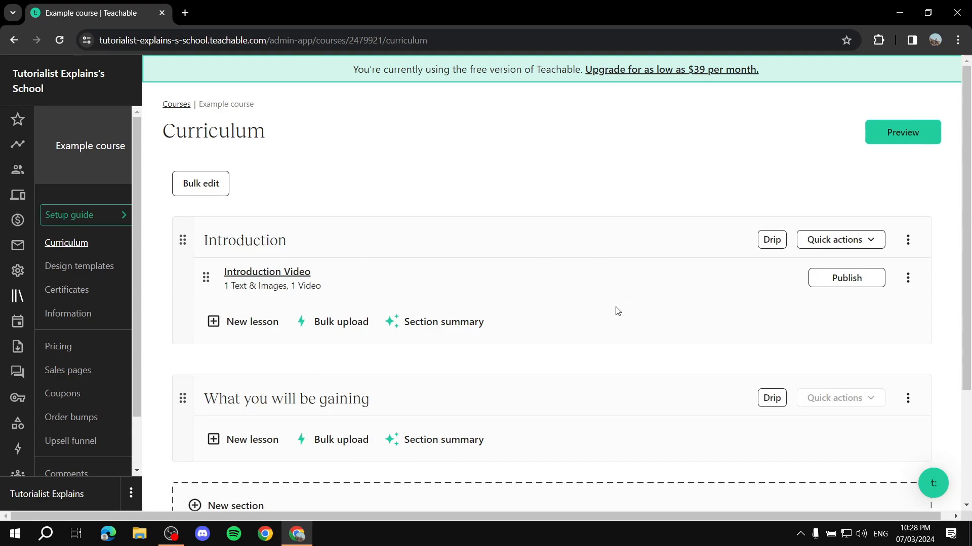
Step: Add a lesson named "AUHWTIAT" to the "What you will be gaining" section and save it
scroll(359, 382, "down", 3)
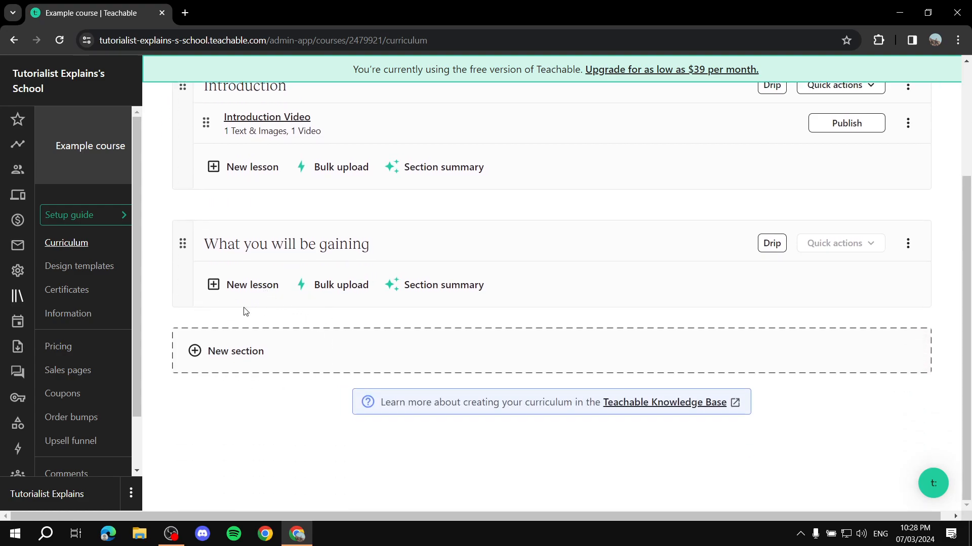
left_click(247, 285)
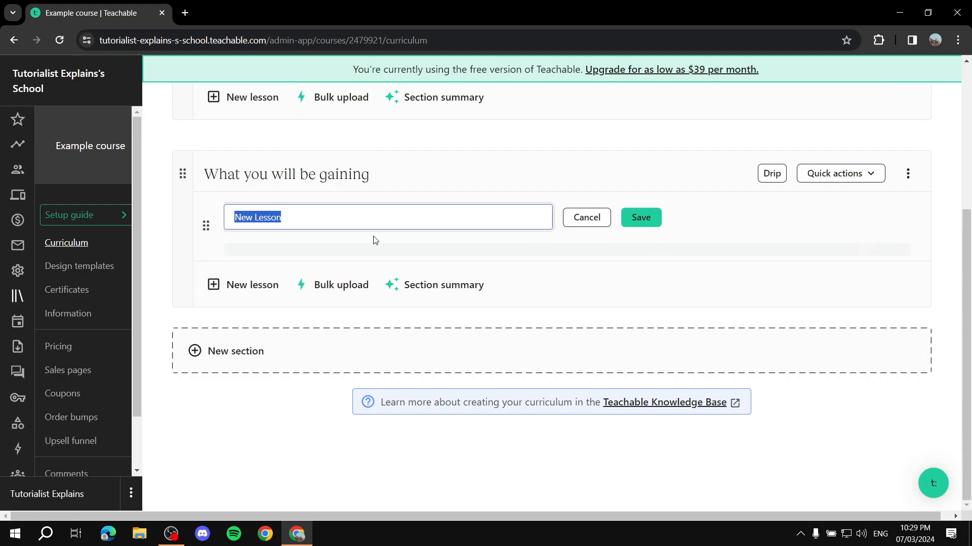
key("BackSpace")
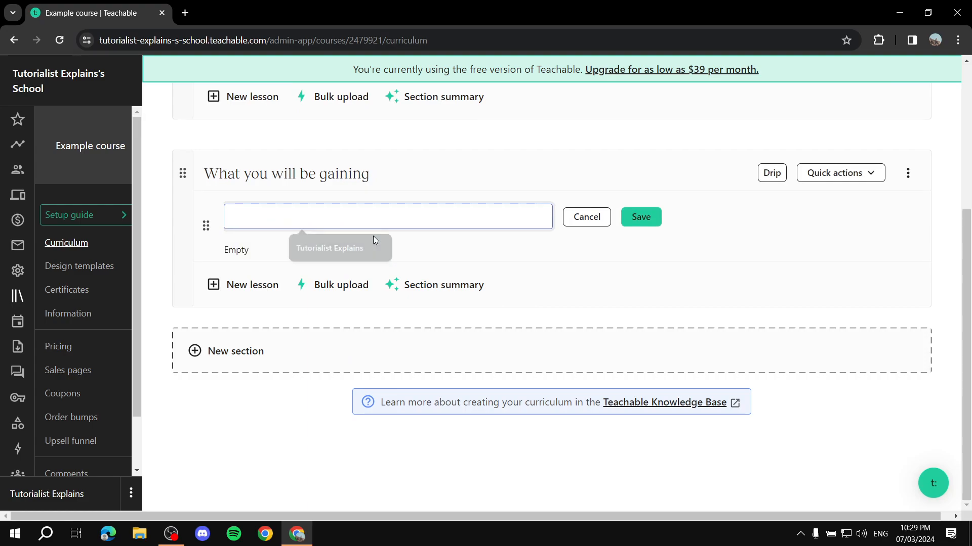
type("AUHWTIAT")
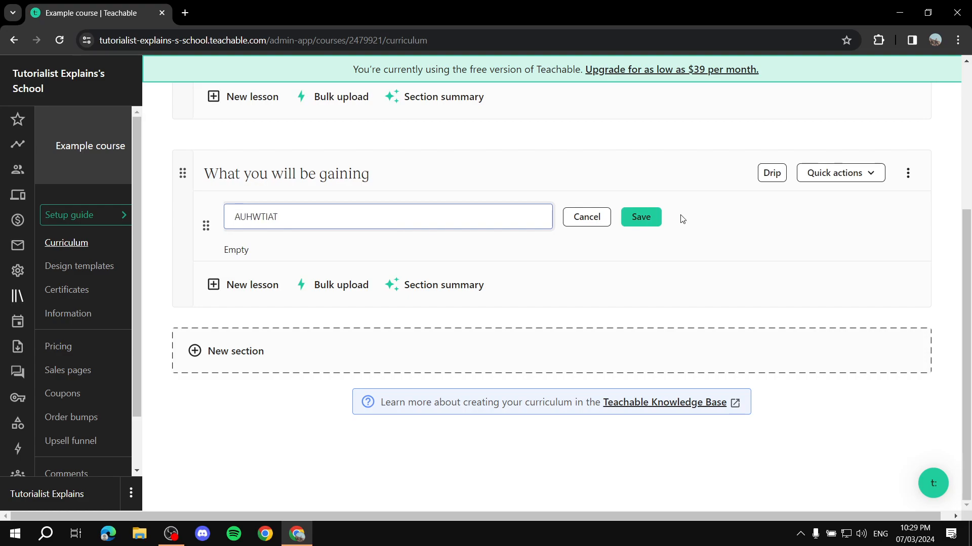
left_click(641, 217)
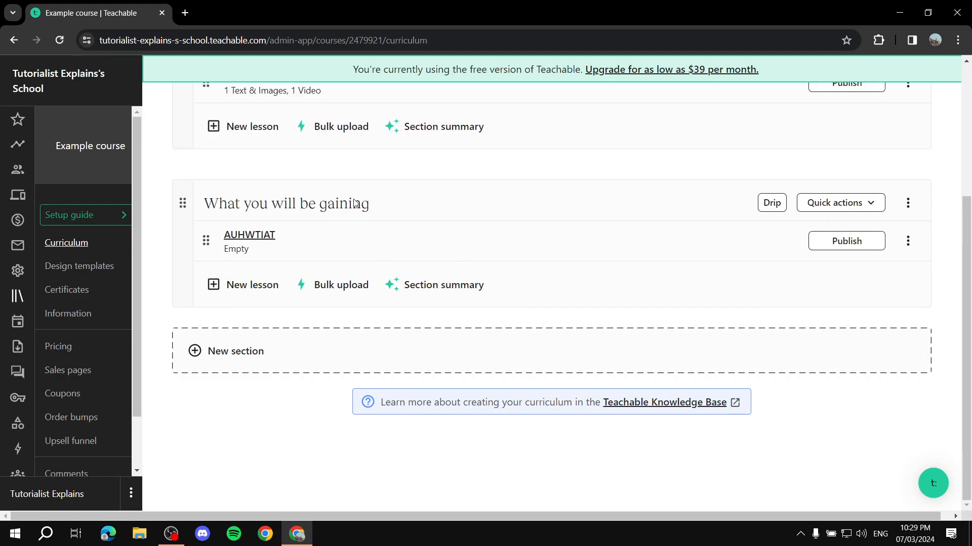
Step: Open the AUHWTIAT lesson and upload Green.png from the computer as its banner image
left_click(253, 237)
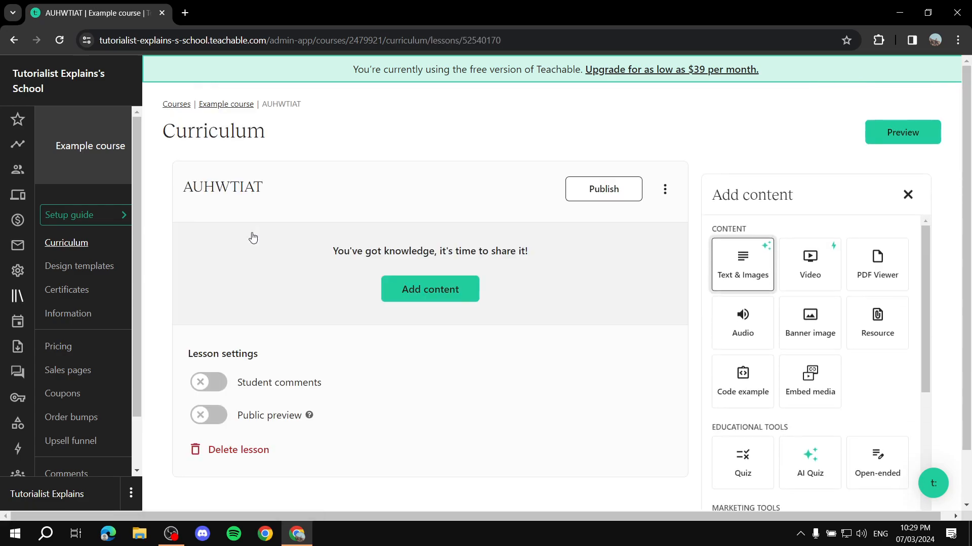
scroll(875, 248, "down", 2)
left_click(817, 247)
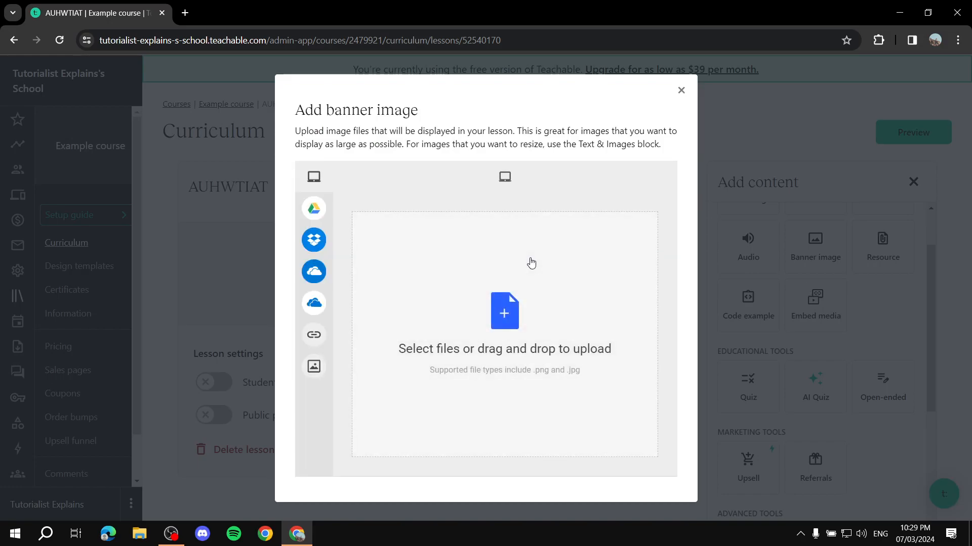
left_click(516, 307)
double_click(460, 290)
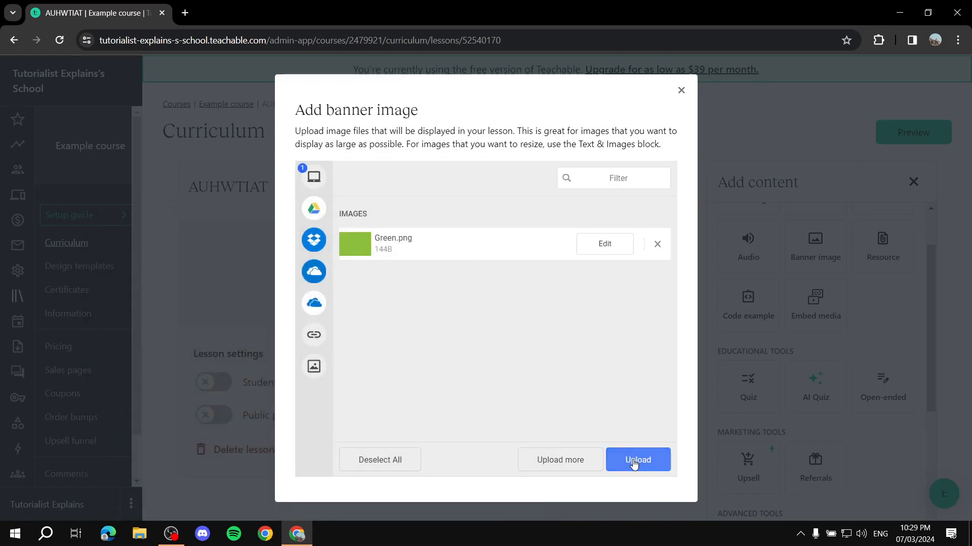
left_click(634, 464)
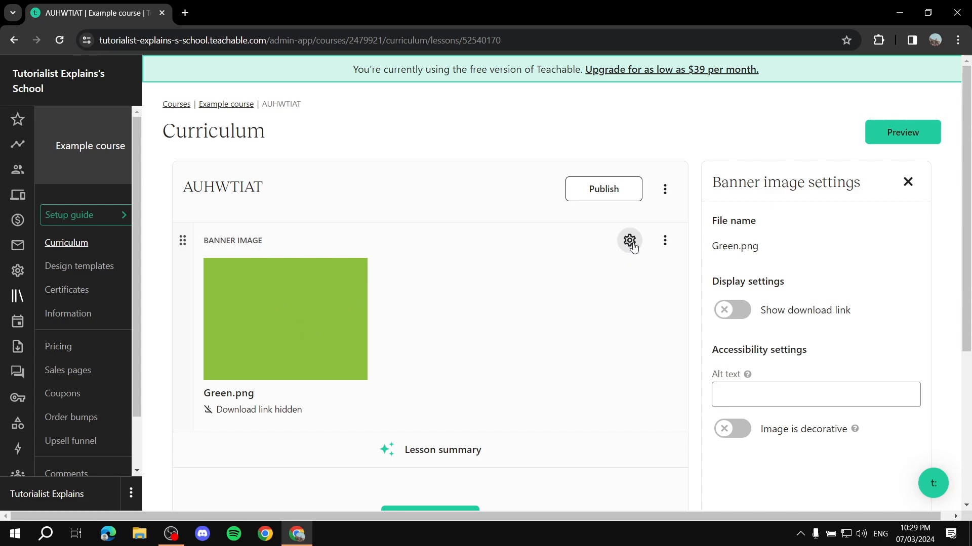
scroll(613, 256, "down", 5)
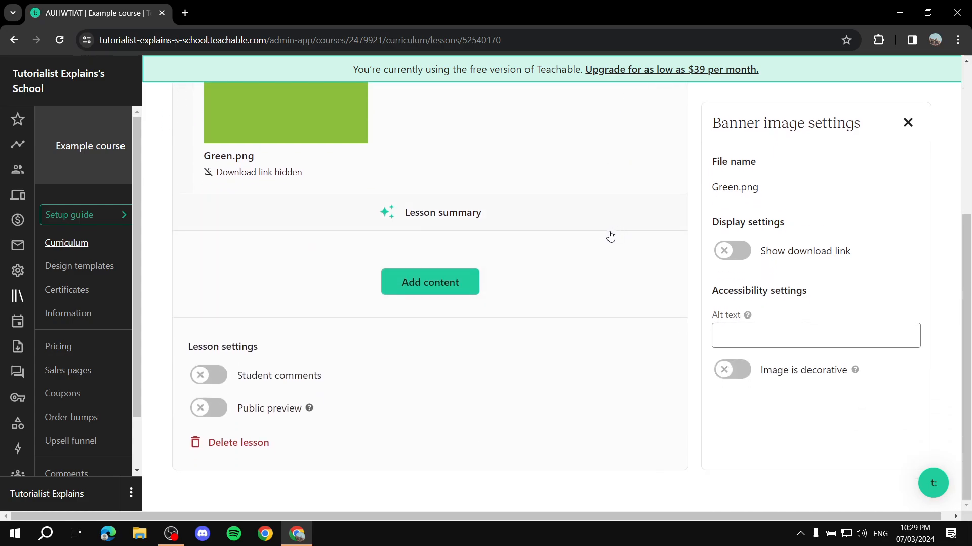
Step: Try the decorative-image setting on the Green.png banner, switch it off again and close the banner image settings
scroll(618, 238, "up", 5)
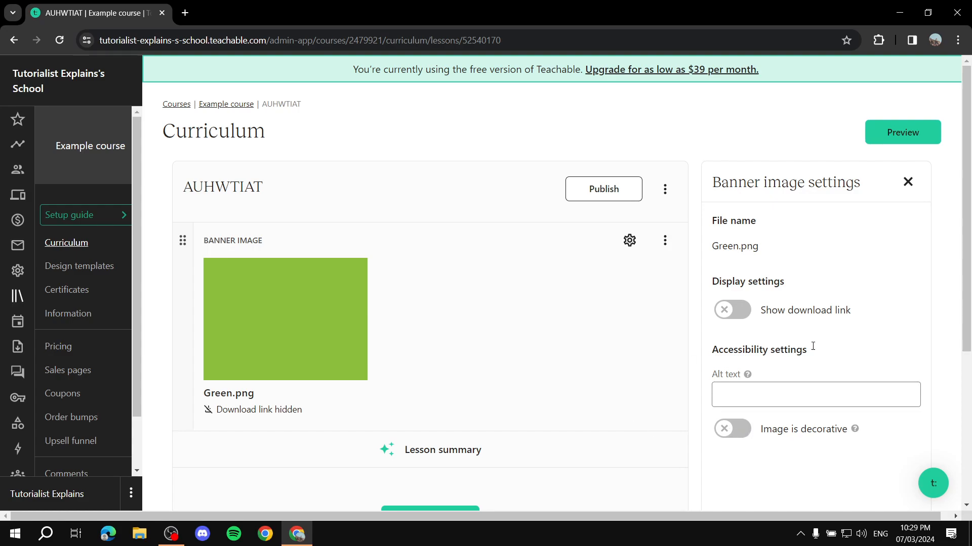
left_click(732, 429)
scroll(792, 398, "down", 5)
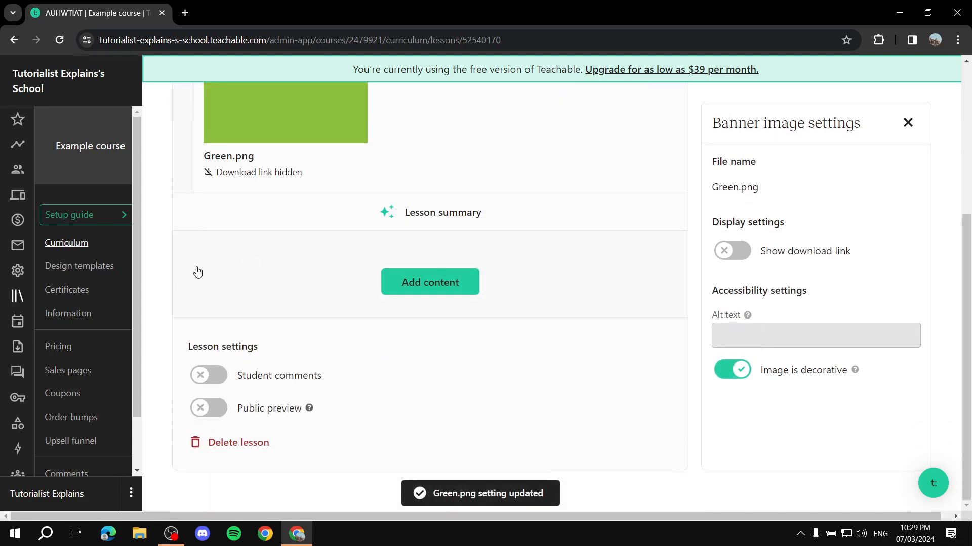
left_click(717, 367)
scroll(713, 258, "up", 2)
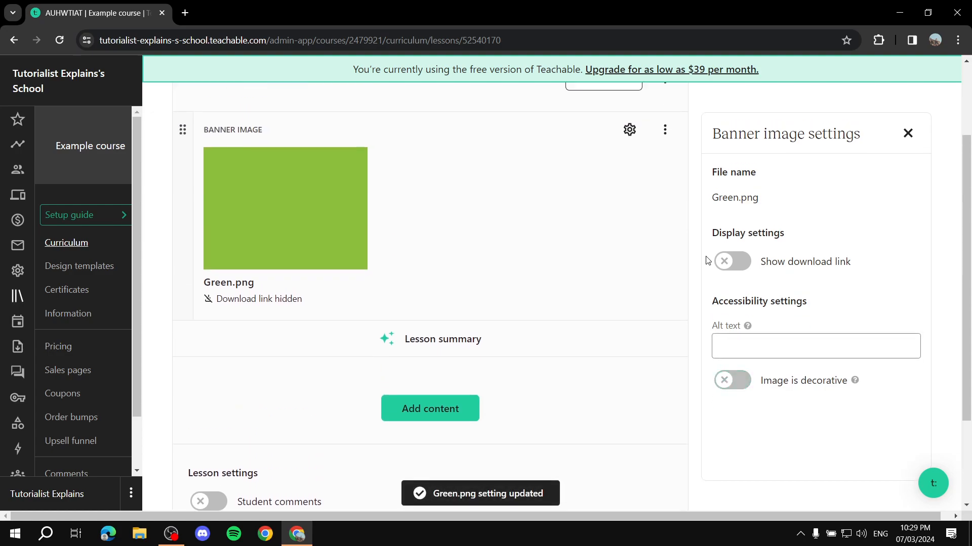
scroll(733, 243, "up", 2)
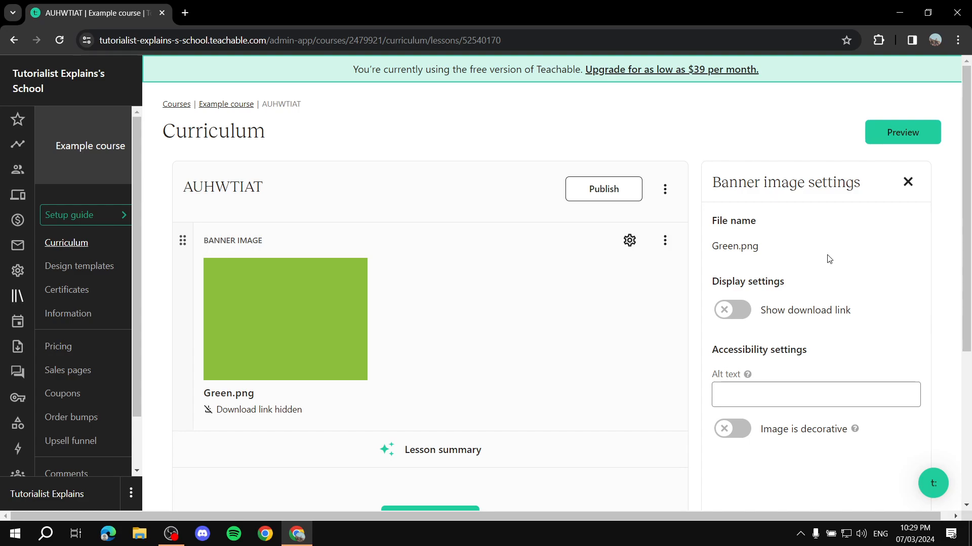
left_click(630, 240)
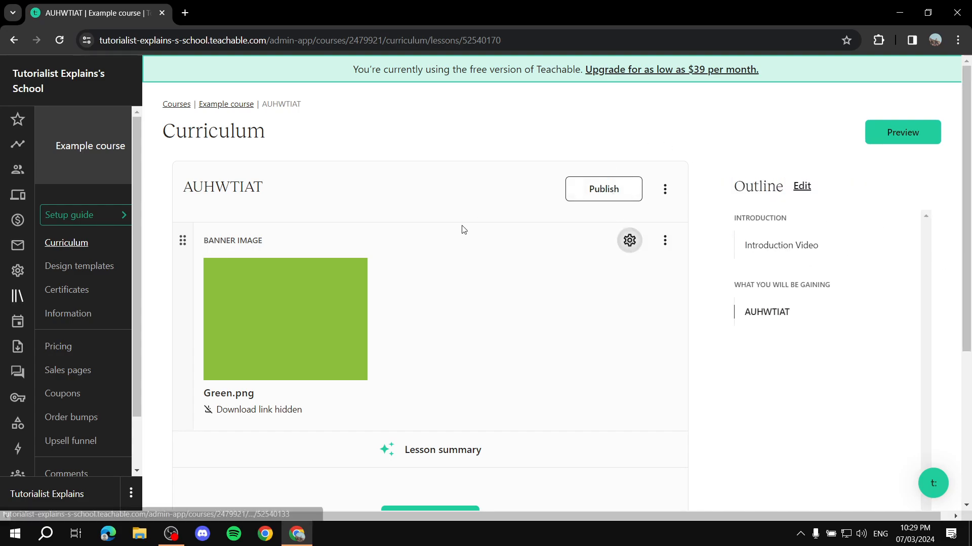
scroll(416, 120, "down", 1)
scroll(417, 120, "up", 1)
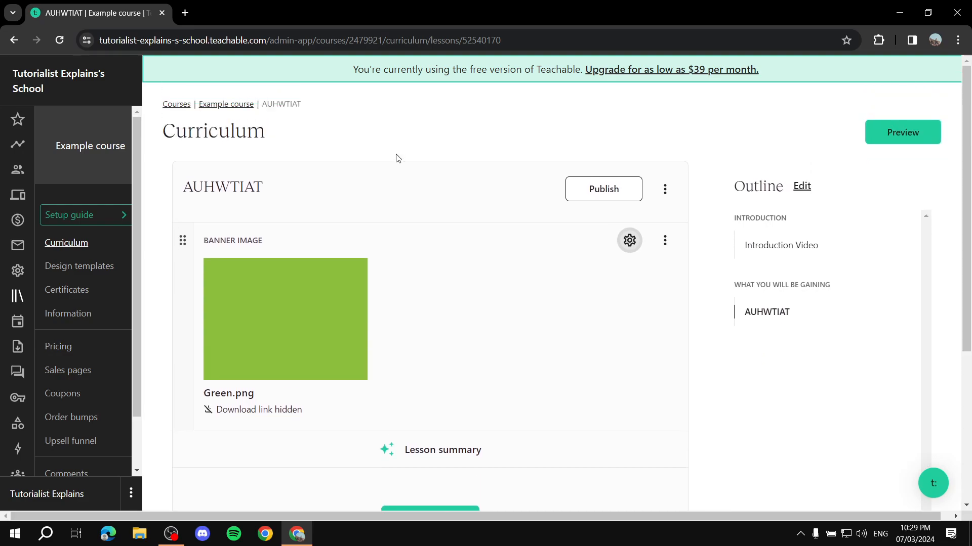
Step: Return to the Example course curriculum and publish the Introduction Video lesson
left_click(214, 106)
scroll(739, 291, "up", 4)
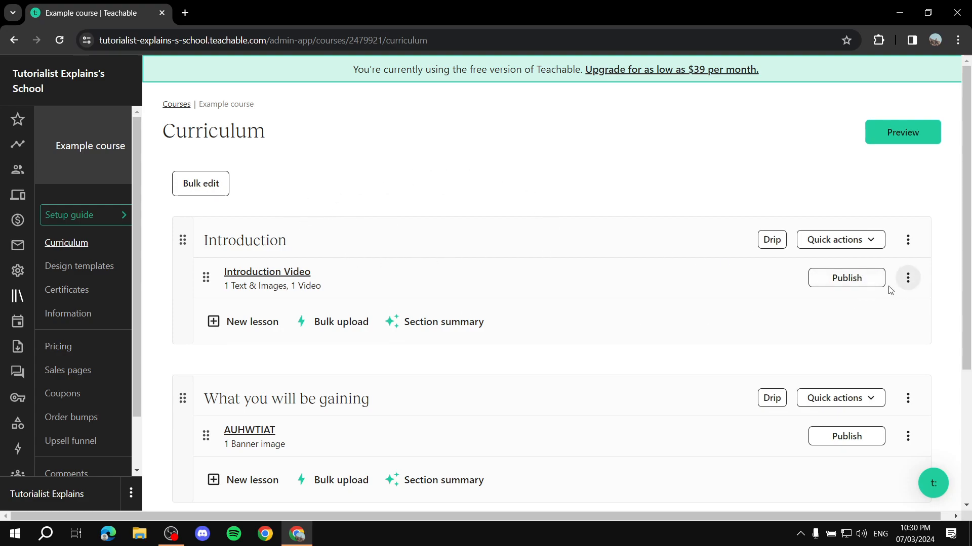
left_click(852, 280)
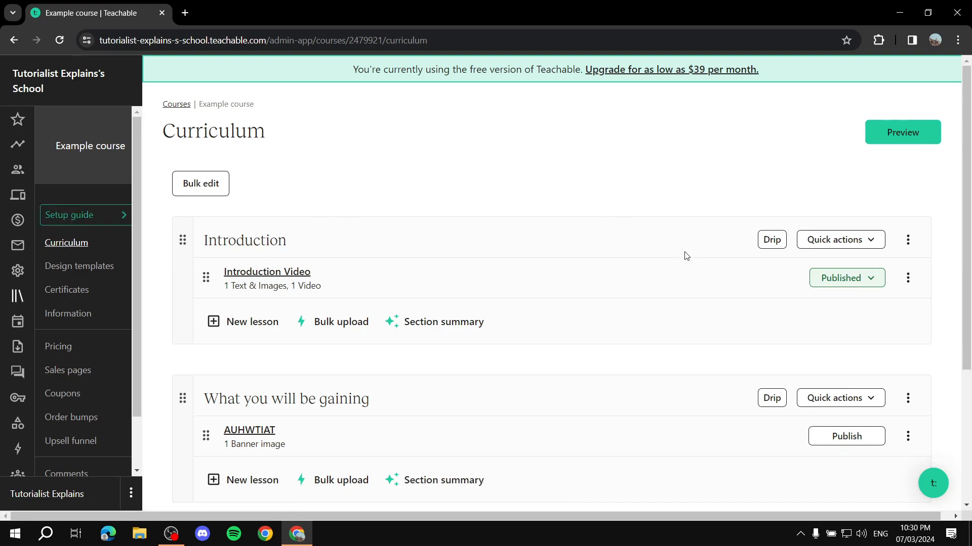
scroll(708, 268, "down", 3)
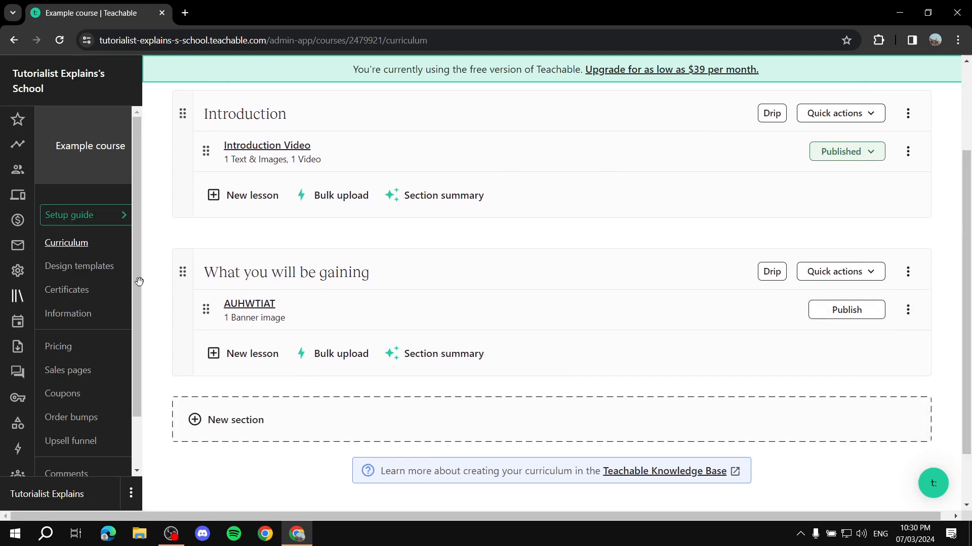
Step: Go by way of the school dashboard to the Courses list and open Example course from it
left_click(18, 145)
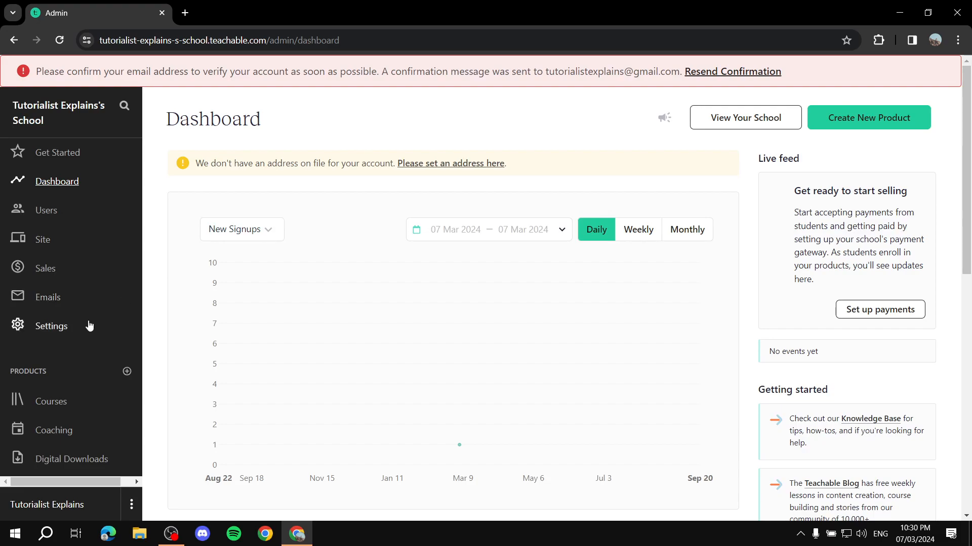
left_click(48, 407)
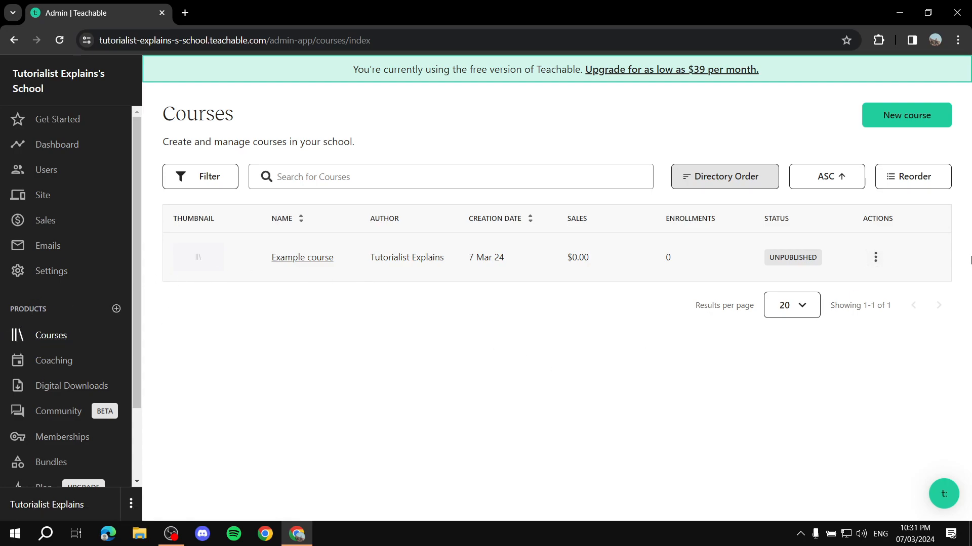
left_click_drag(268, 266, 389, 288)
left_click(389, 288)
left_click(875, 257)
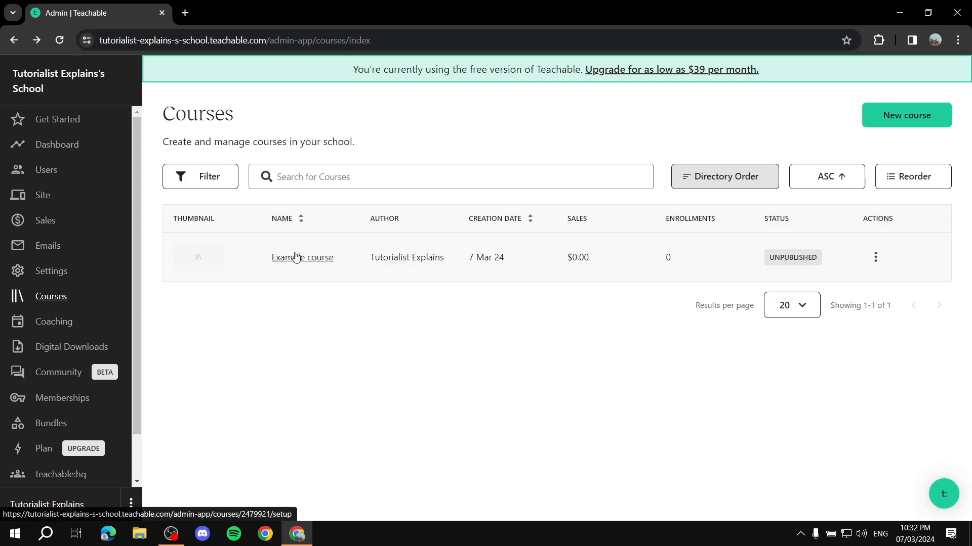
left_click(312, 257)
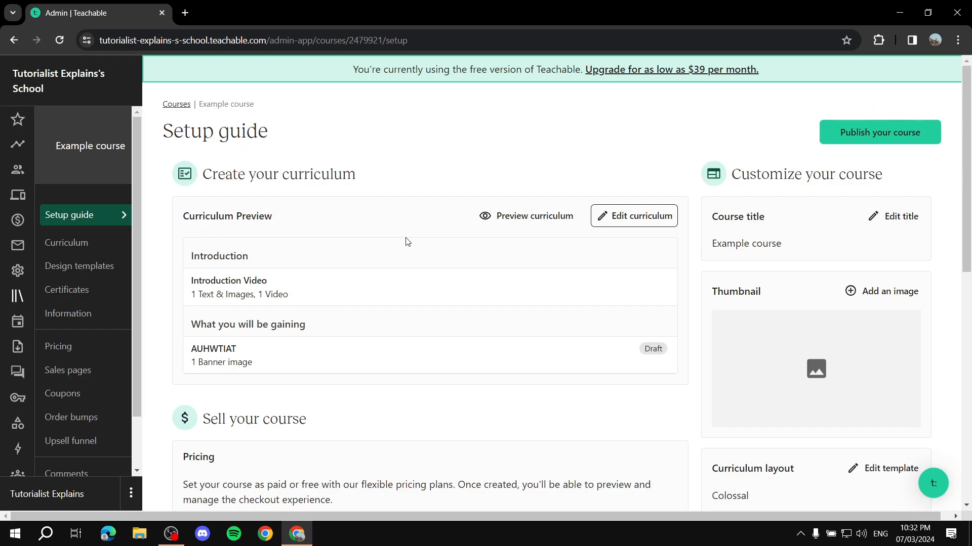
Step: Look over the "Sell your course" part of the setup guide and open the course's Pricing page
scroll(405, 386, "down", 3)
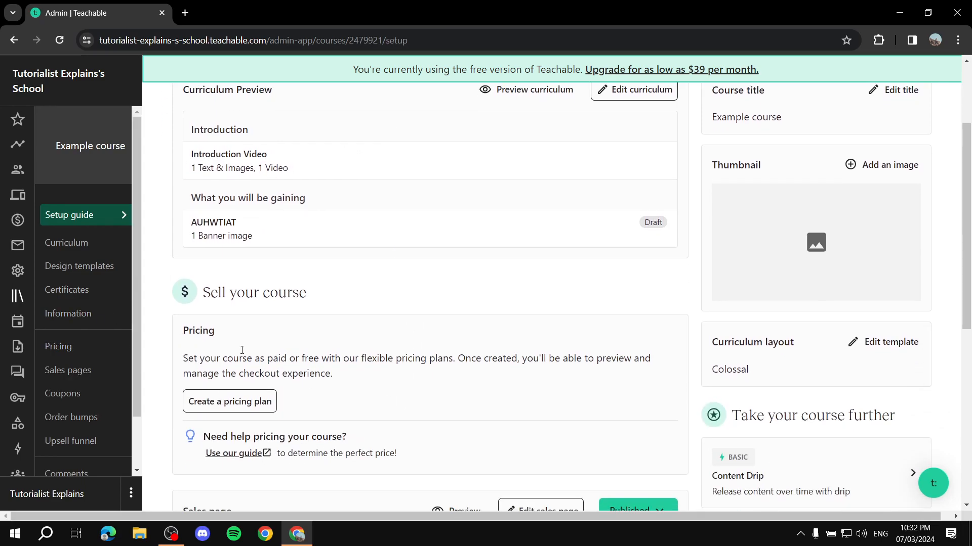
left_click_drag(206, 304, 340, 299)
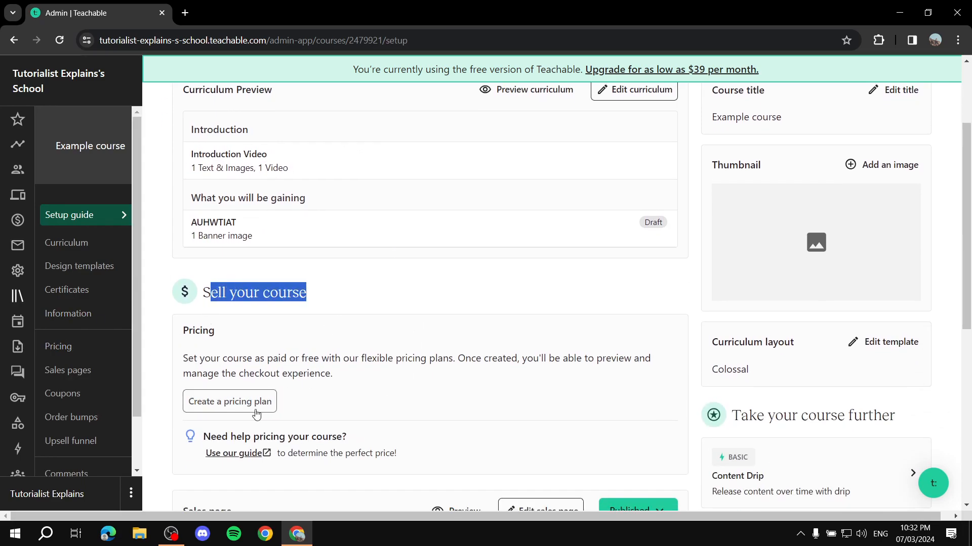
left_click(59, 349)
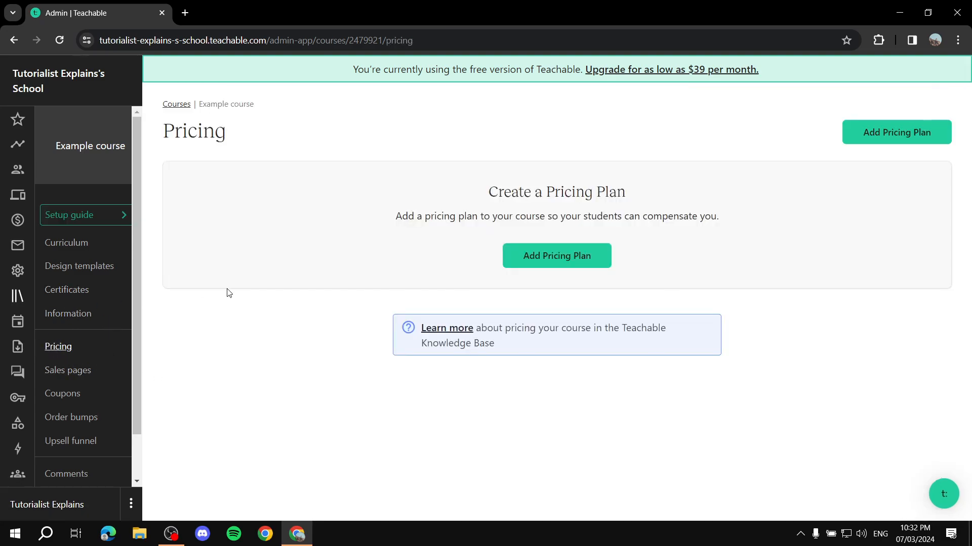
Step: Start a new pricing plan for the course, review the available plan types and choose One-time purchase
left_click(581, 256)
scroll(494, 271, "down", 1)
scroll(495, 273, "up", 1)
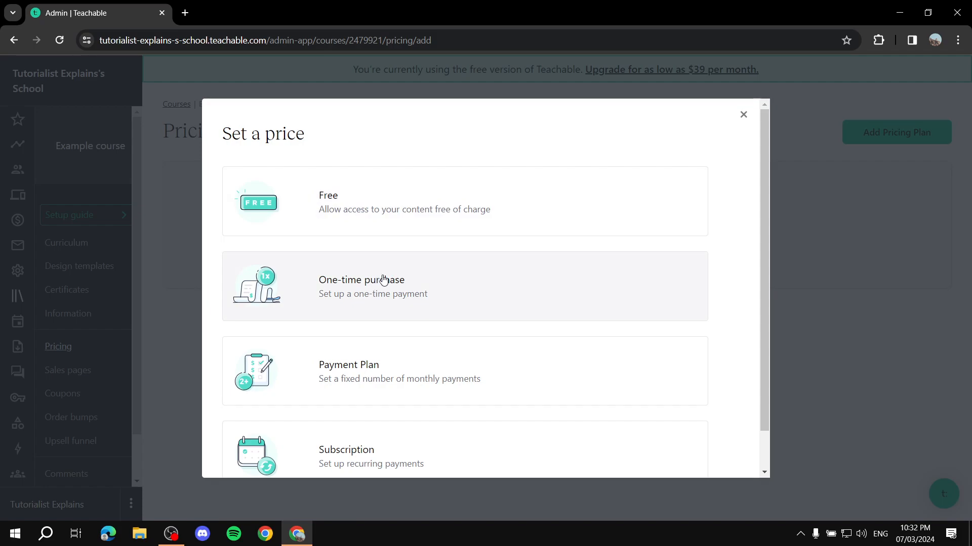
scroll(385, 445, "down", 2)
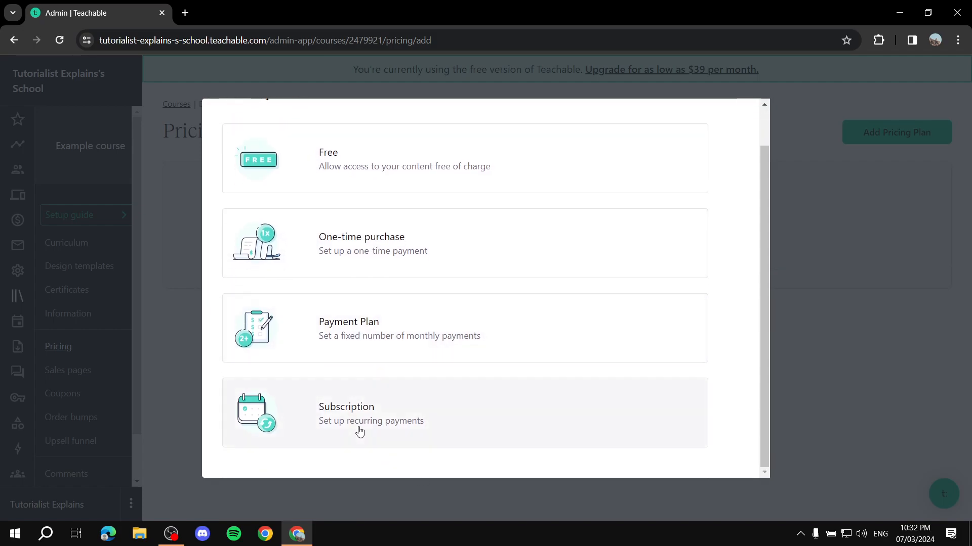
scroll(360, 430, "up", 2)
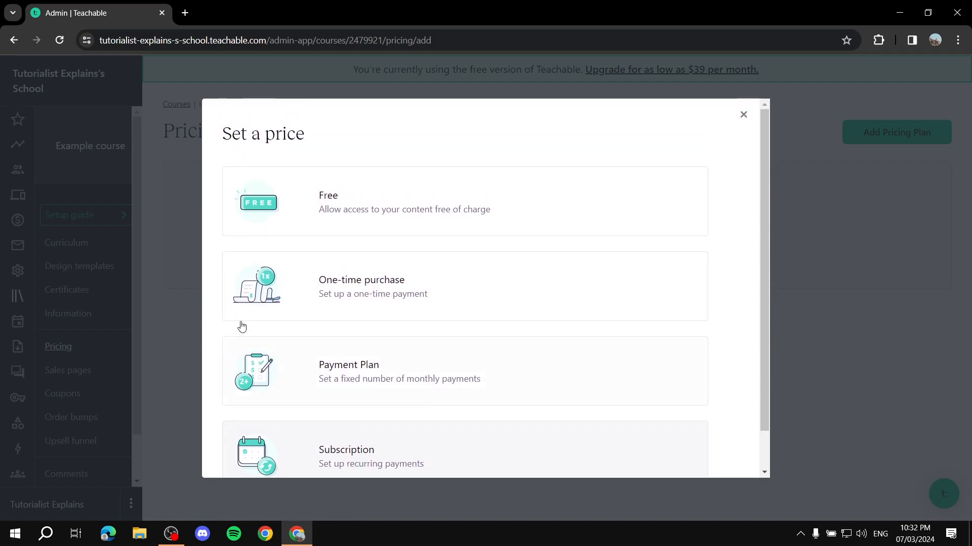
left_click(377, 283)
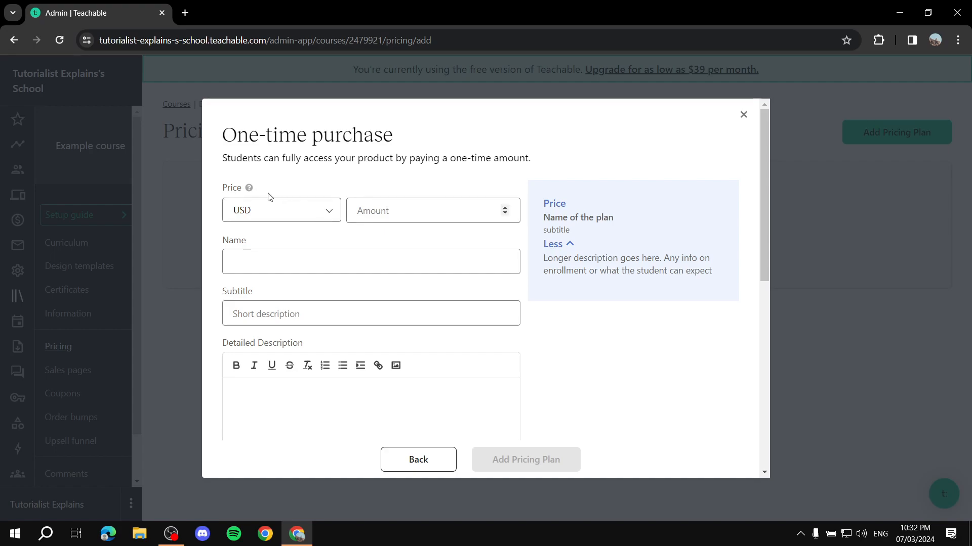
Step: Set the one-time purchase price to 50 USD and name the plan "Example"
left_click(419, 207)
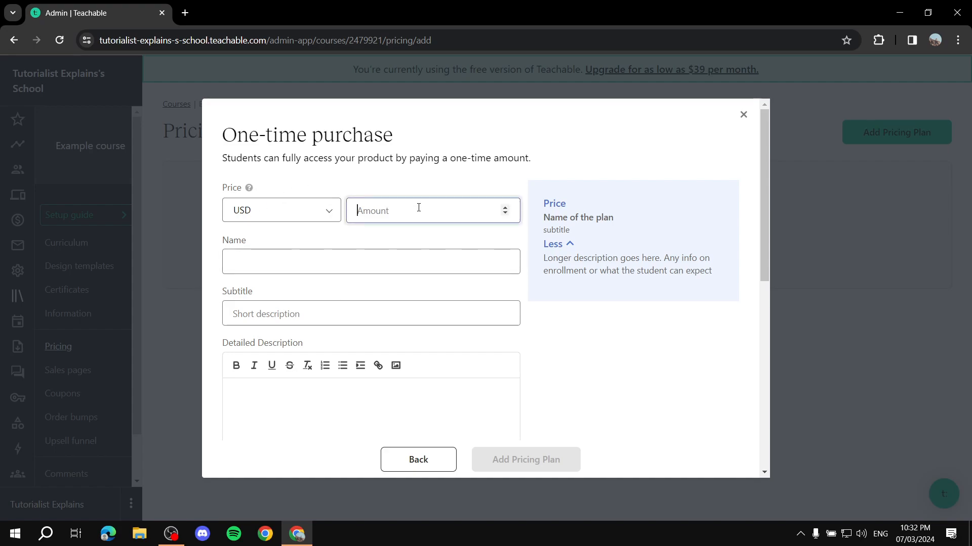
type("50")
left_click(377, 259)
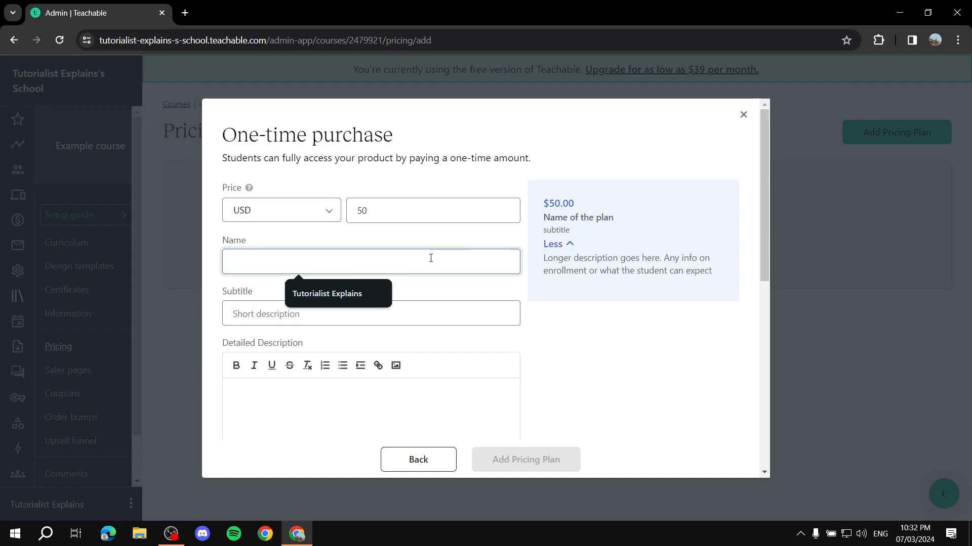
type("Exp")
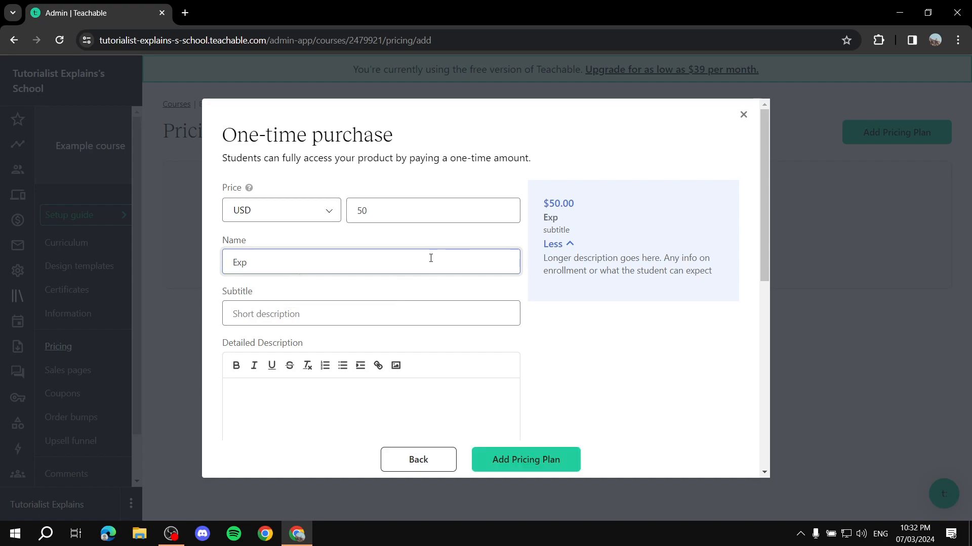
key("BackSpace")
key("BackSpace")
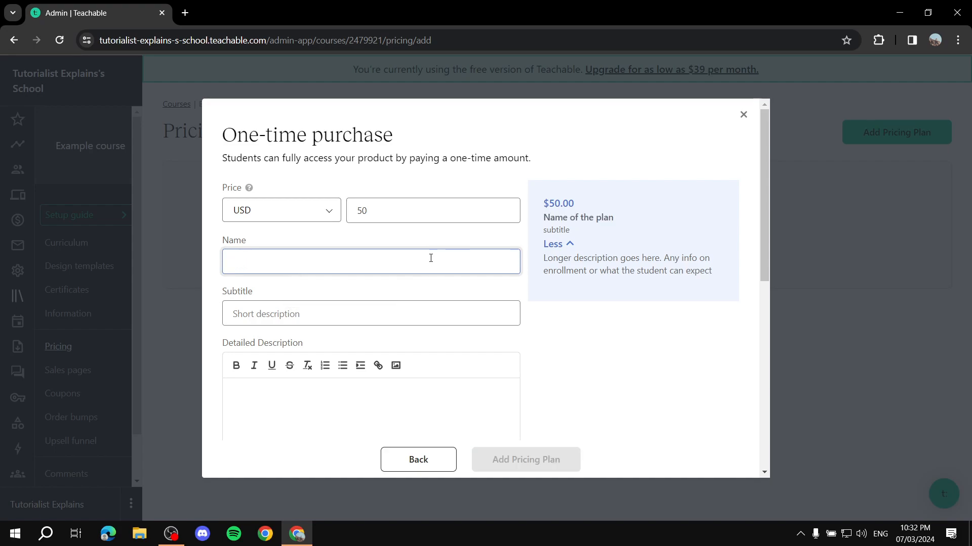
type("Example")
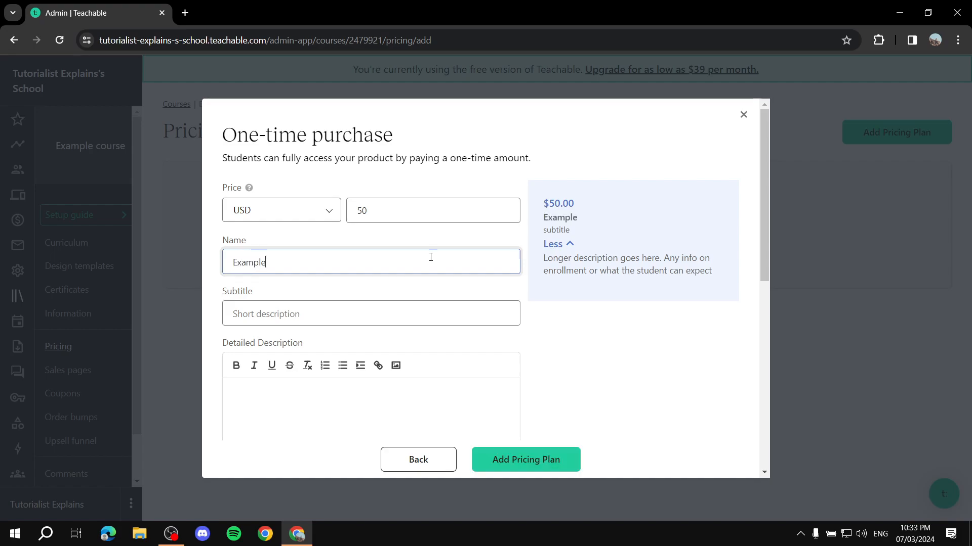
Step: Look over the plan's subtitle and detailed description fields, leaving both empty
left_click(328, 314)
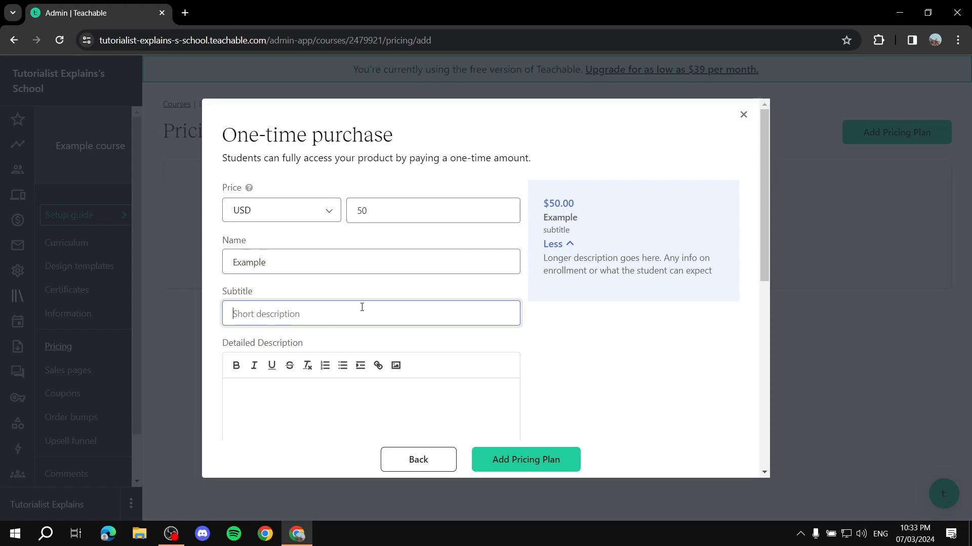
left_click(323, 404)
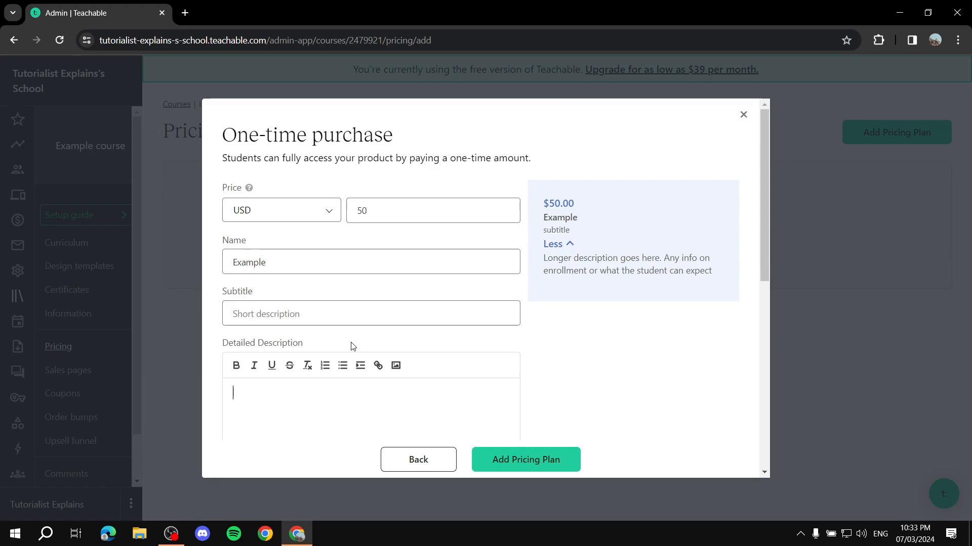
scroll(353, 346, "down", 8)
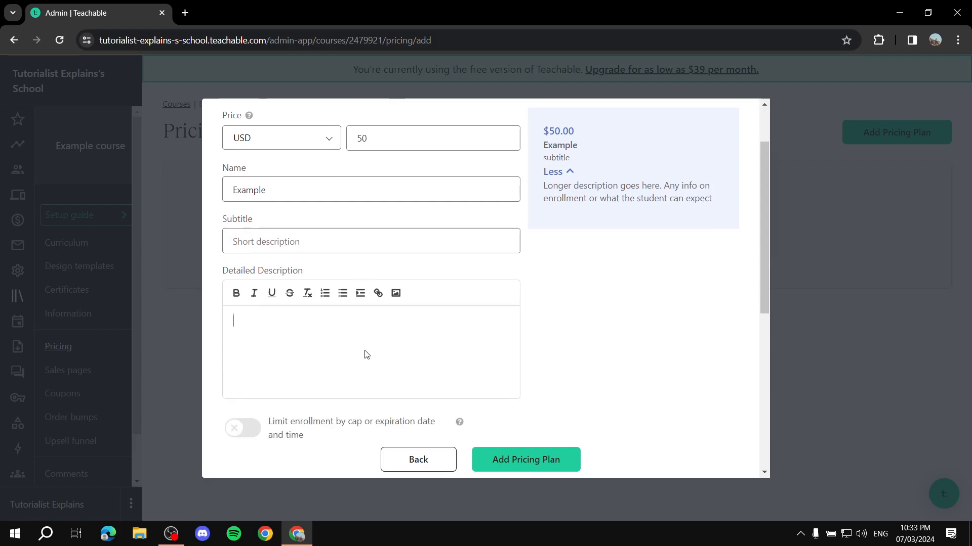
scroll(401, 260, "up", 6)
scroll(392, 223, "down", 1)
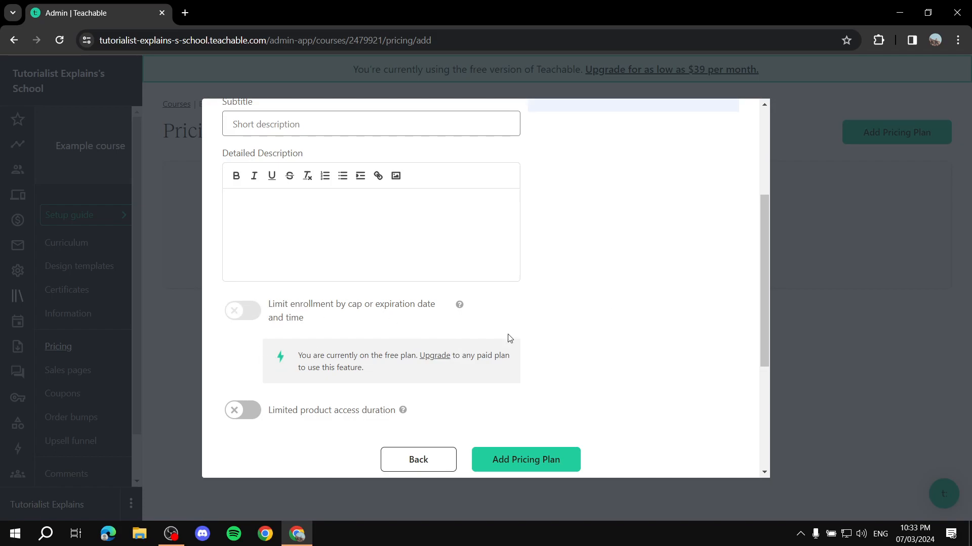
Step: Try the limited product access duration option on the pricing plan and switch it off again
scroll(506, 339, "down", 1)
left_click(249, 351)
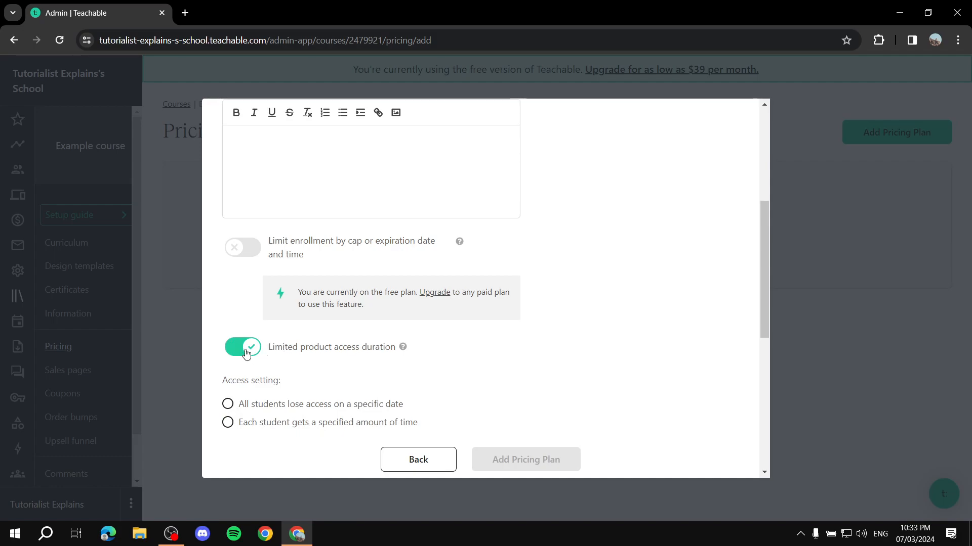
left_click(245, 352)
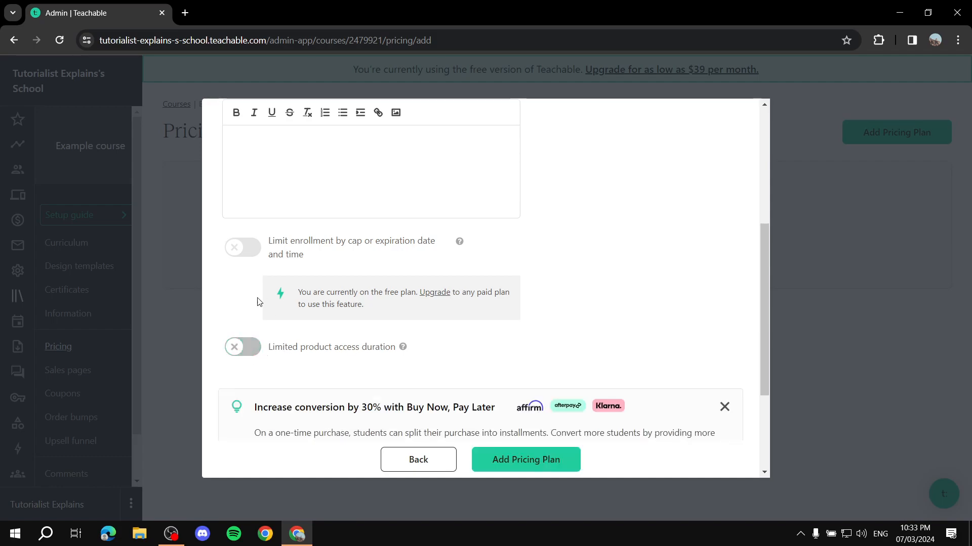
Step: Read the option for limiting enrollment by cap or expiration date, along with its plan requirement
left_click_drag(269, 241, 430, 261)
left_click(290, 291)
left_click_drag(262, 241, 324, 261)
left_click(324, 263)
scroll(541, 269, "down", 3)
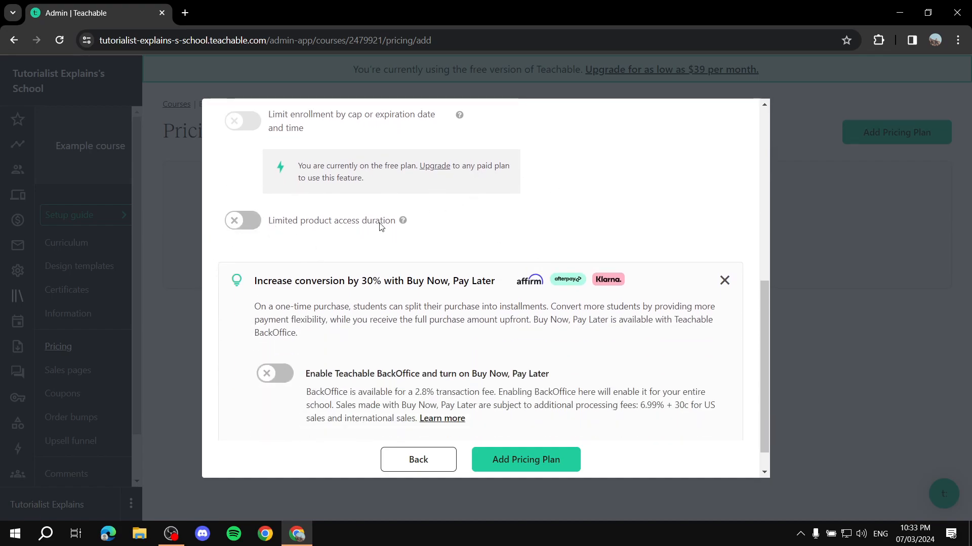
Step: Turn on limited product access duration to examine its access settings and tip, and turn it off again
left_click(253, 223)
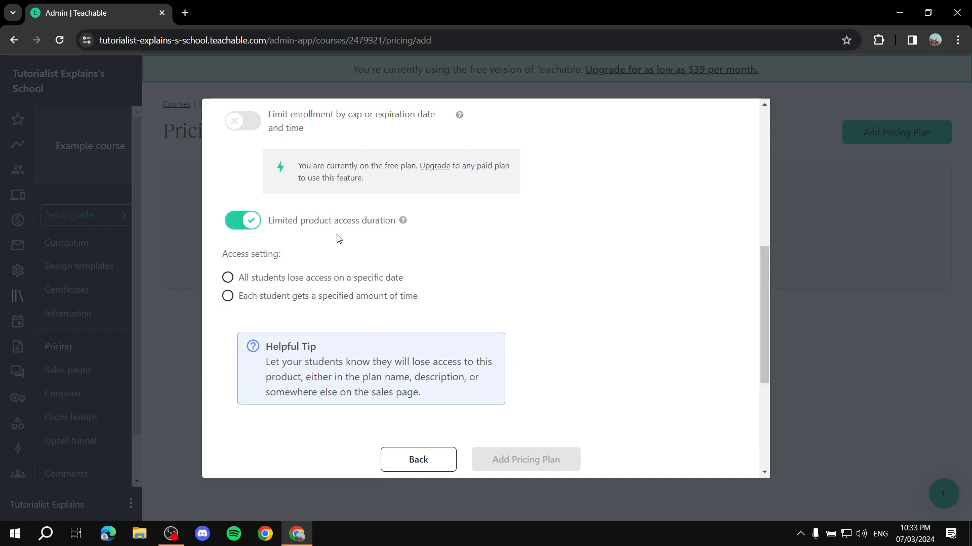
scroll(328, 235, "down", 3)
scroll(328, 235, "up", 3)
left_click(261, 220)
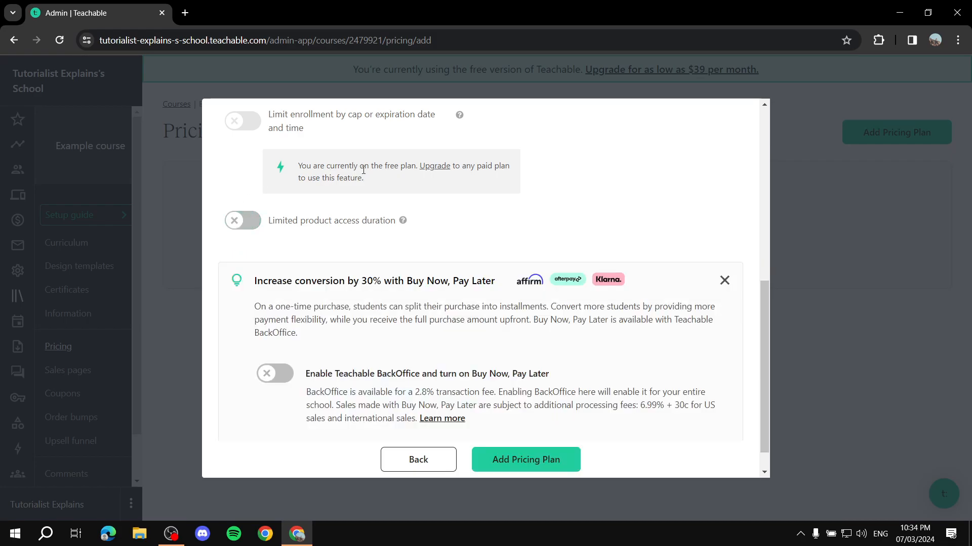
scroll(420, 263, "down", 1)
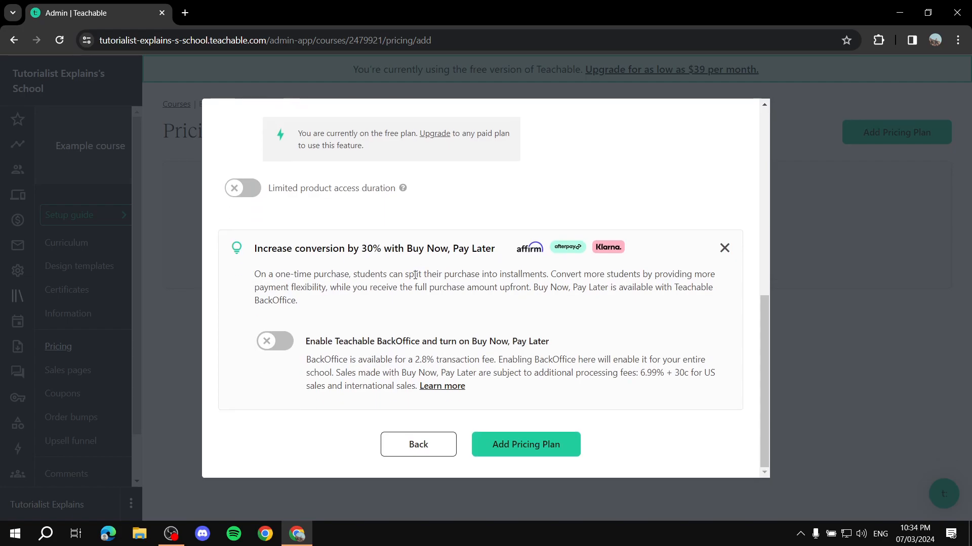
Step: Add the configured one-time purchase pricing plan to the course
left_click(554, 449)
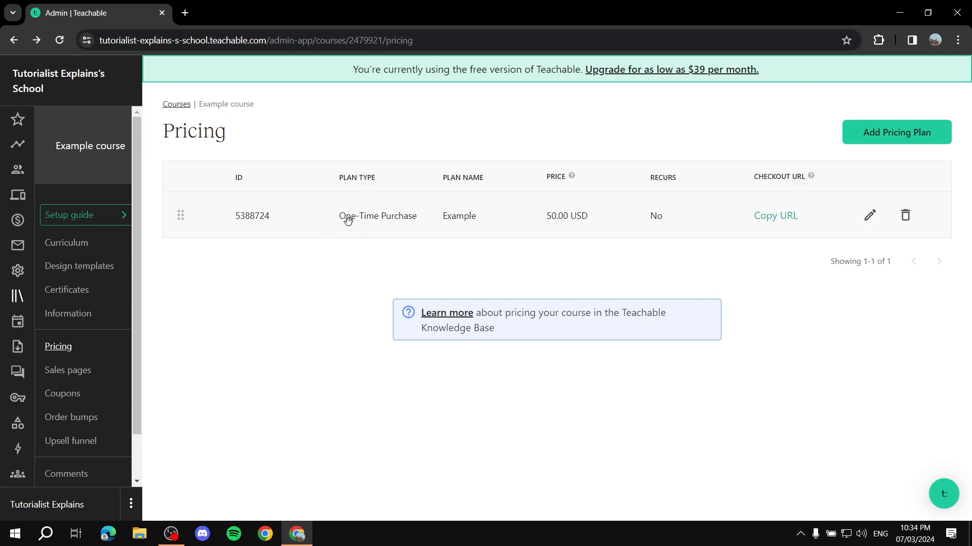
Step: Activate the Simple design template for the course and preview the course page with it
left_click(95, 265)
scroll(421, 309, "down", 8)
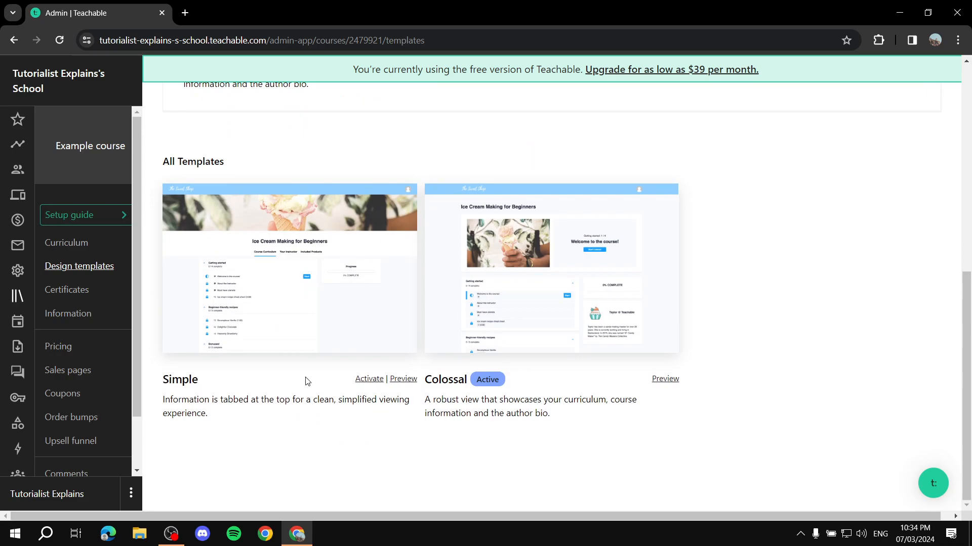
left_click(364, 379)
left_click(550, 342)
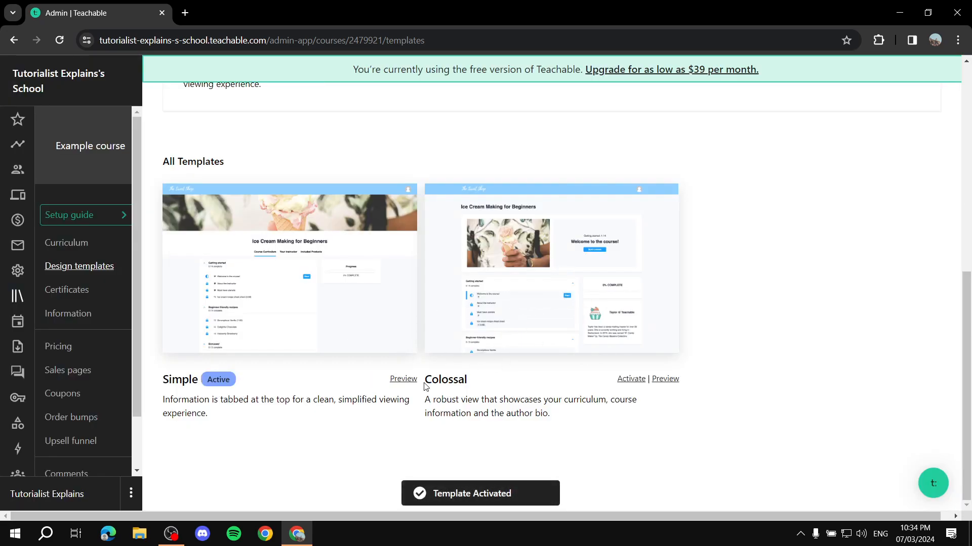
left_click(403, 380)
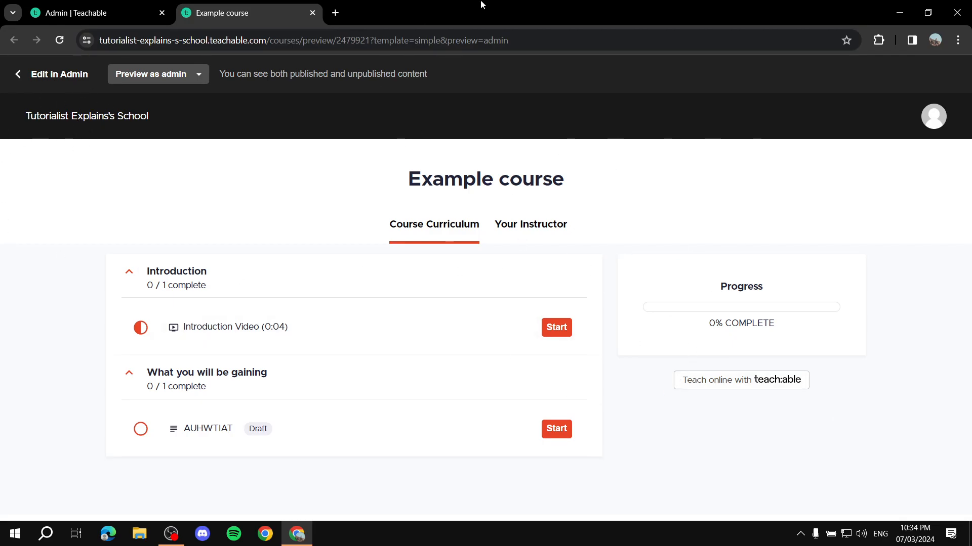
left_click(133, 5)
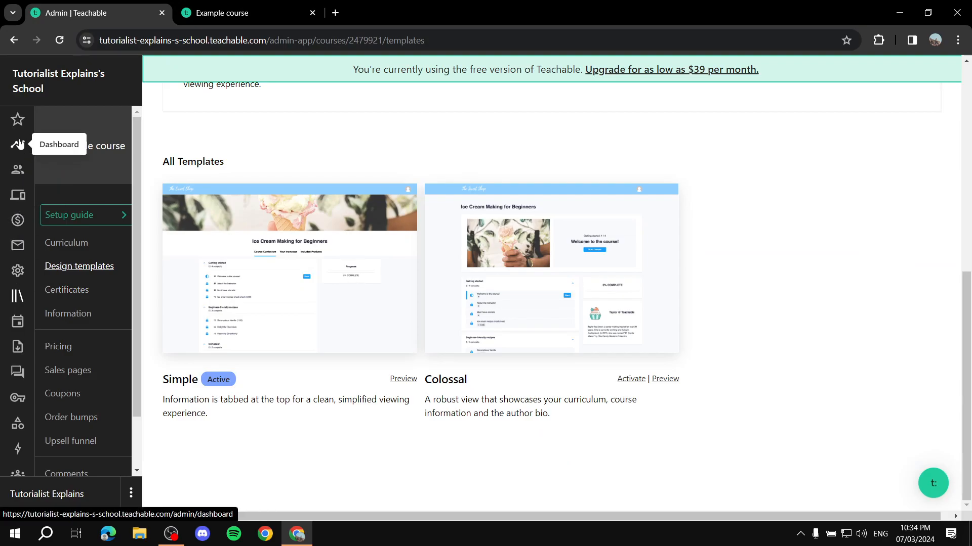
Step: Set the Buttons & Links color in the school's site theme to yellow, #DEDC16
left_click(18, 119)
left_click(20, 146)
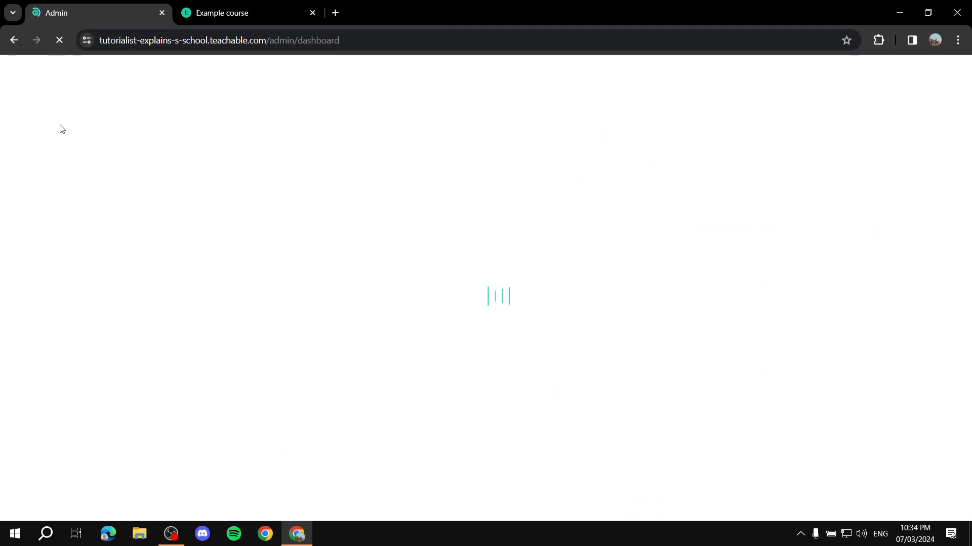
left_click(40, 242)
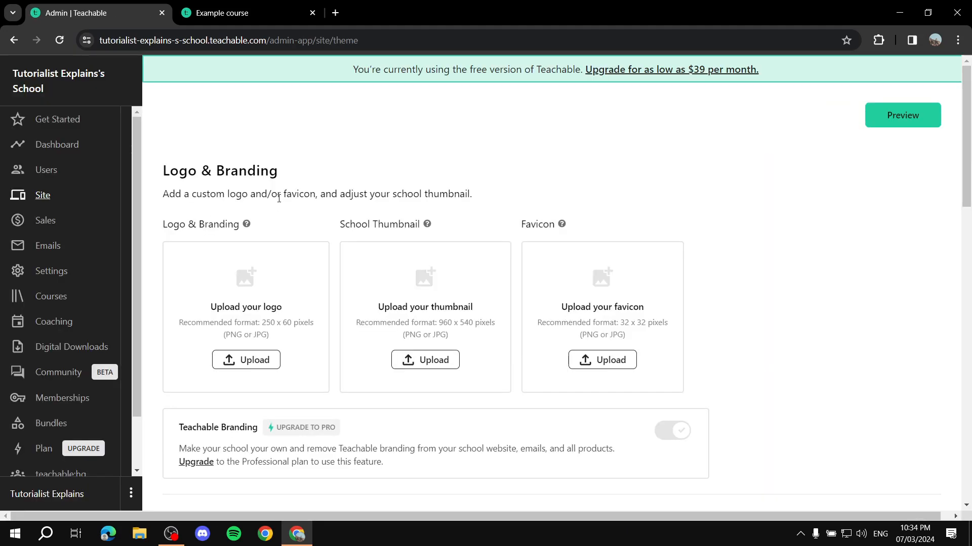
scroll(319, 327, "down", 6)
scroll(319, 326, "down", 8)
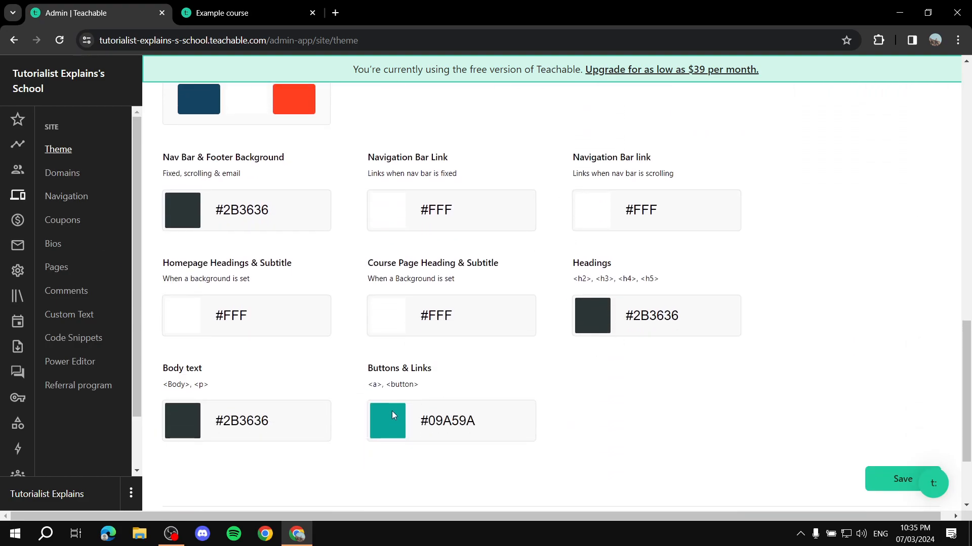
left_click(394, 414)
scroll(455, 452, "down", 3)
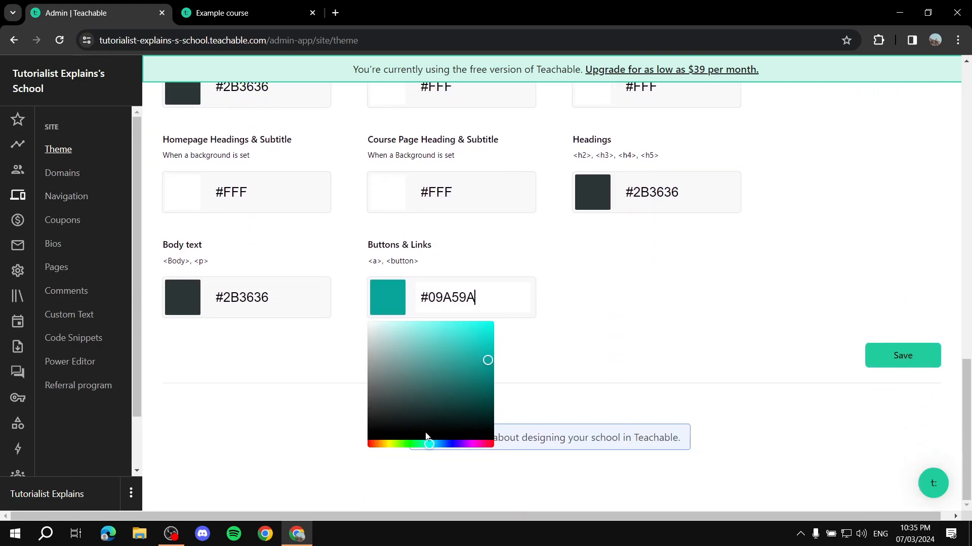
left_click(391, 310)
left_click(389, 446)
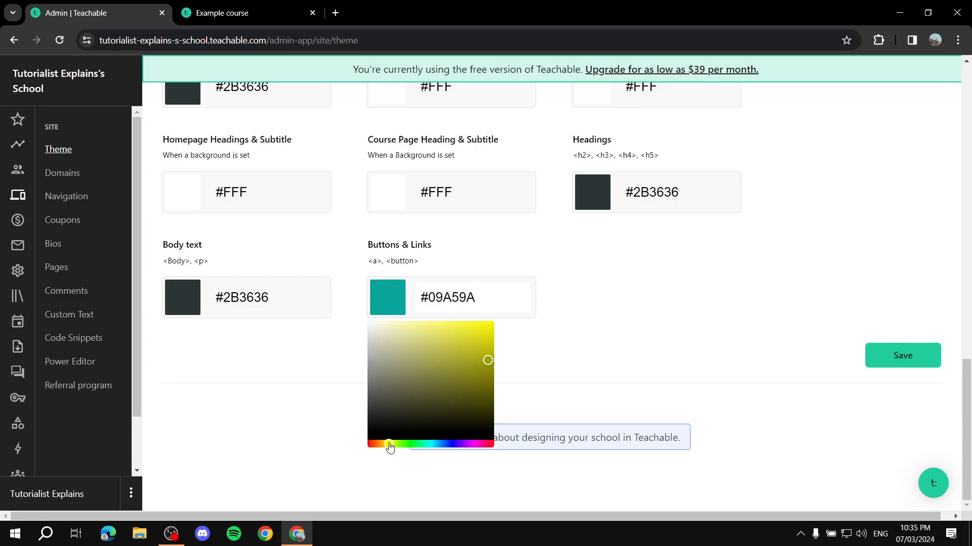
left_click_drag(487, 364, 481, 336)
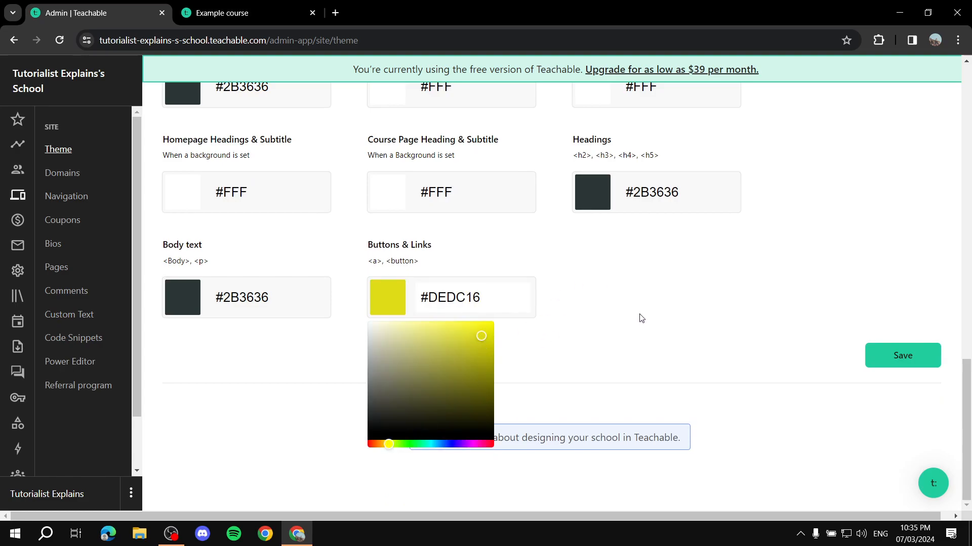
Step: Set the Nav Bar & Footer Background color to lime green, #B3CF2A
scroll(639, 317, "up", 3)
left_click(187, 206)
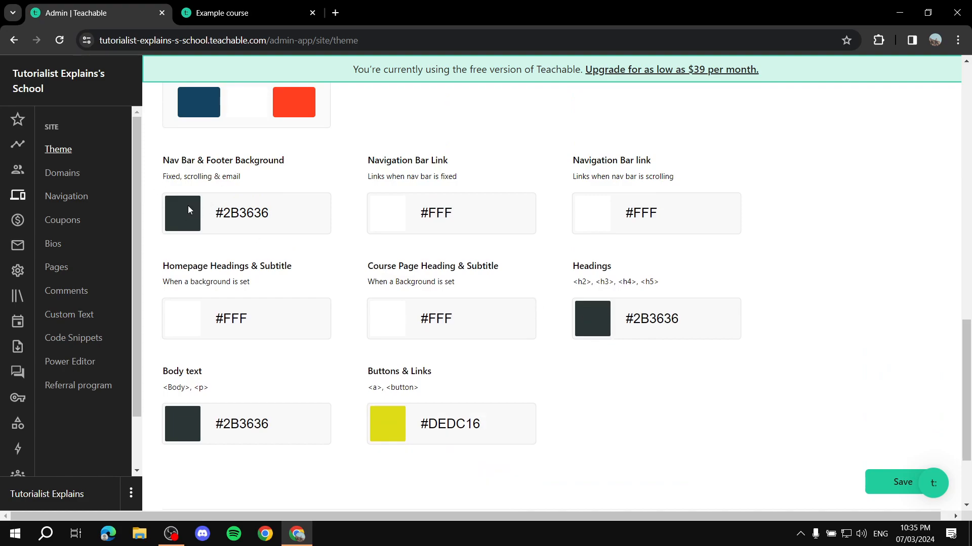
left_click_drag(238, 258, 263, 258)
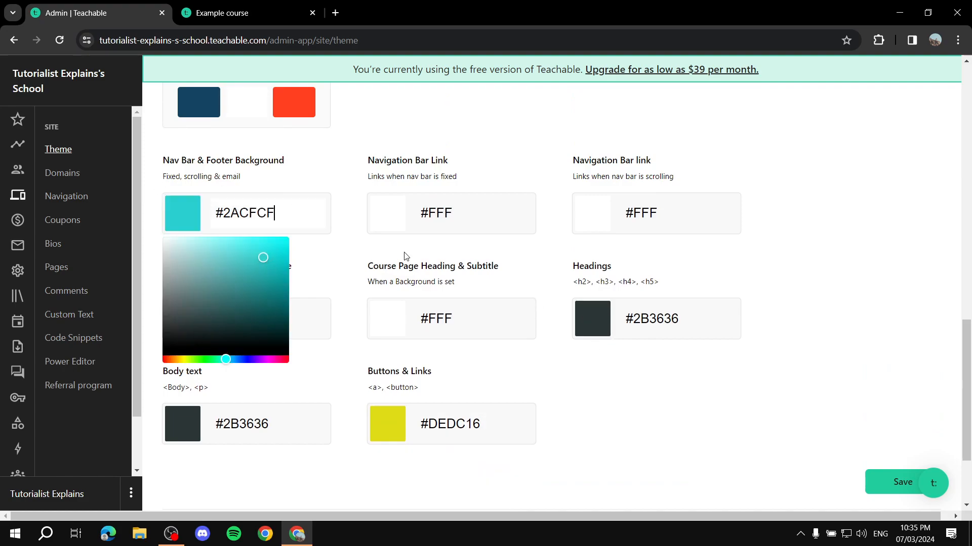
left_click_drag(202, 361, 188, 359)
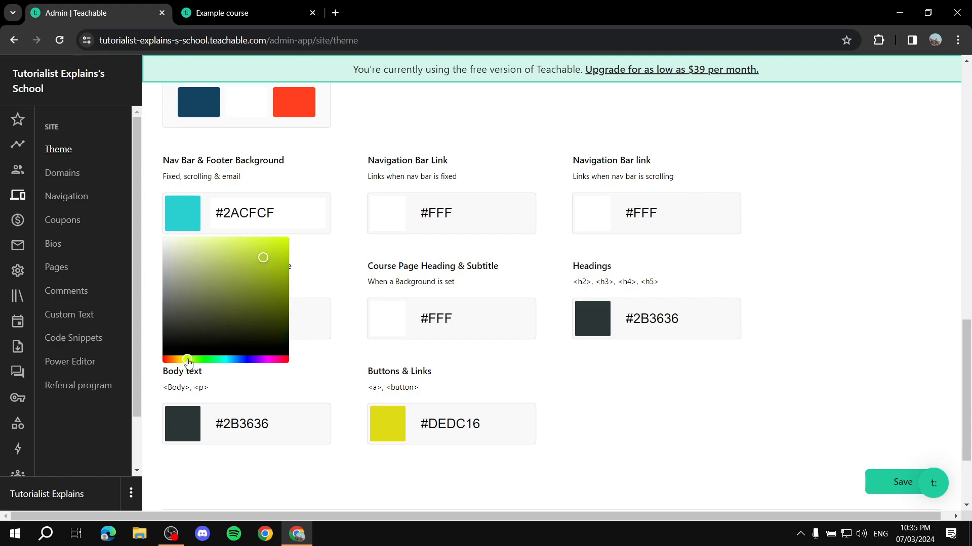
Step: Set the theme's Headings color to turquoise, #41D8D8, and save the theme colors
left_click(604, 334)
left_click_drag(641, 402, 661, 362)
left_click(784, 405)
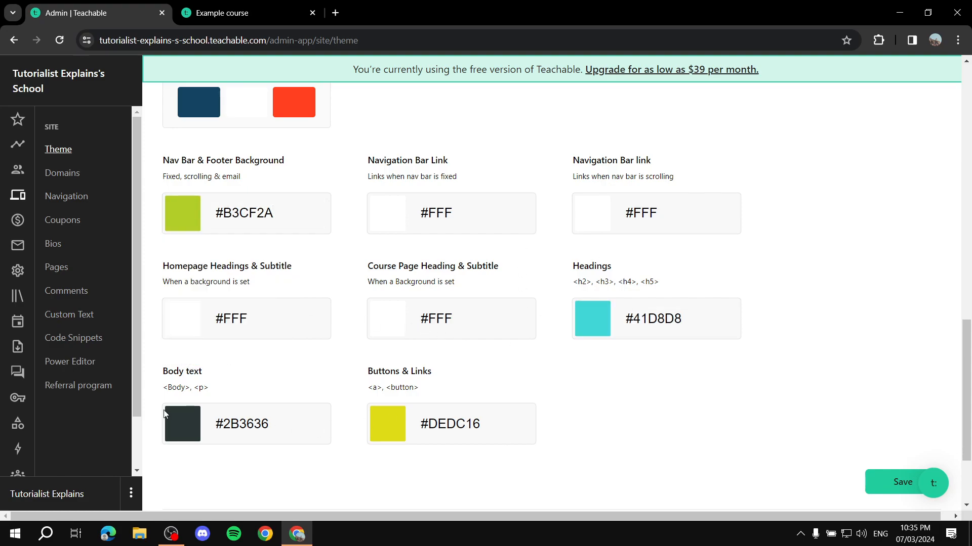
left_click(270, 403)
left_click(703, 421)
left_click(866, 482)
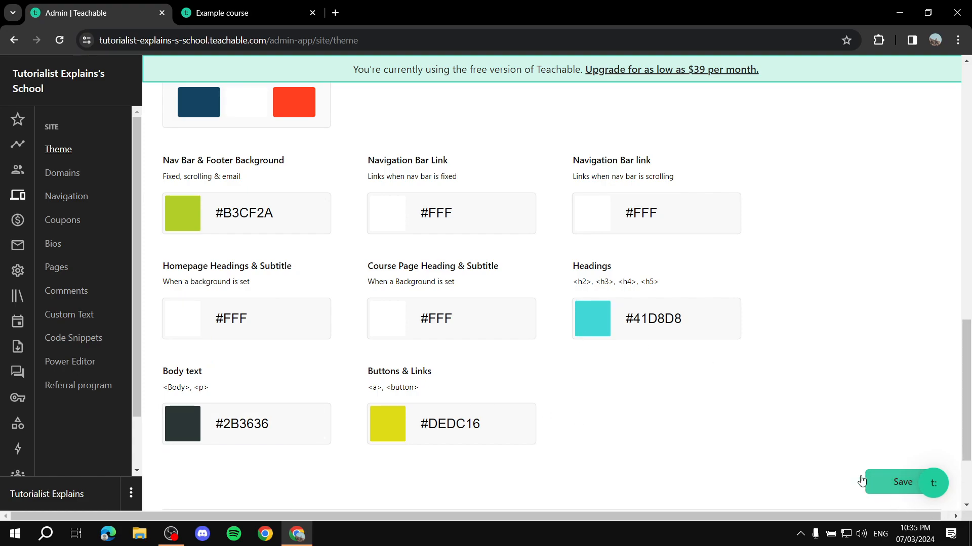
Step: Reload the open course preview to check it against the new theme colors, and close the preview
left_click(222, 12)
left_click(59, 40)
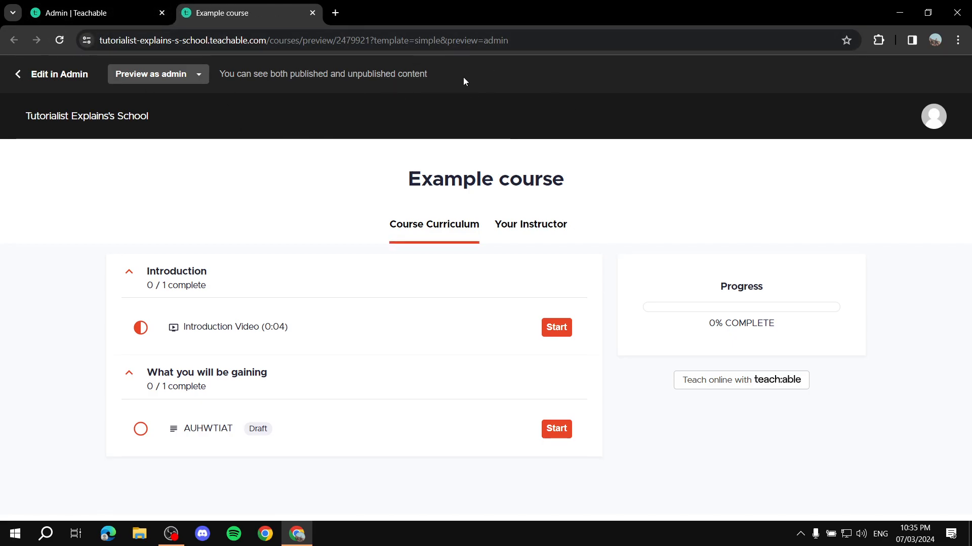
left_click(311, 14)
left_click(312, 12)
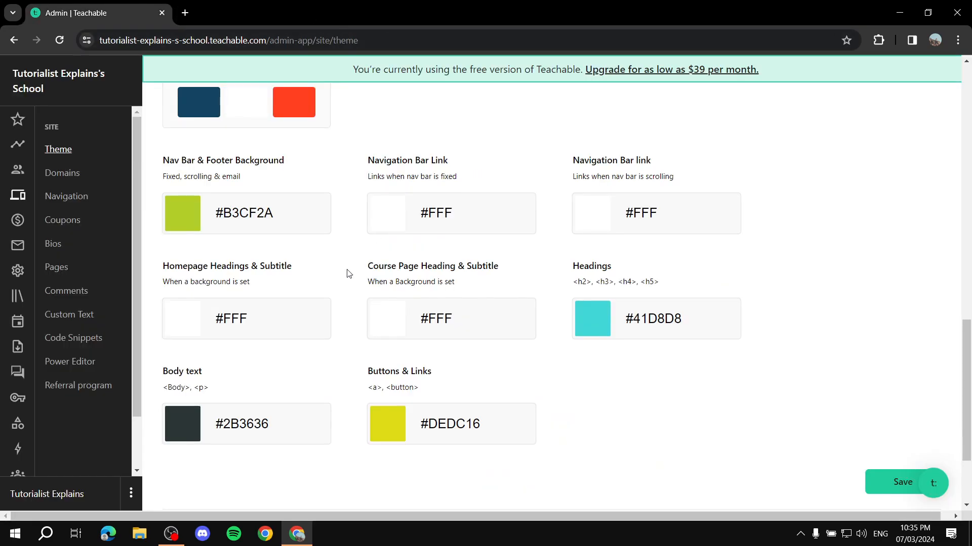
Step: Upload Colors.jpg as the school logo and preview the public school site with it
scroll(348, 273, "up", 15)
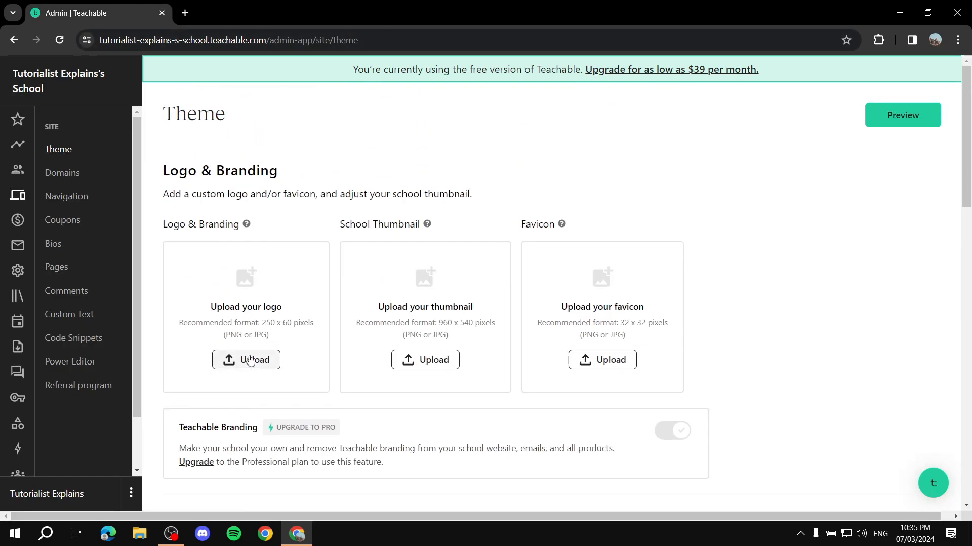
left_click(228, 359)
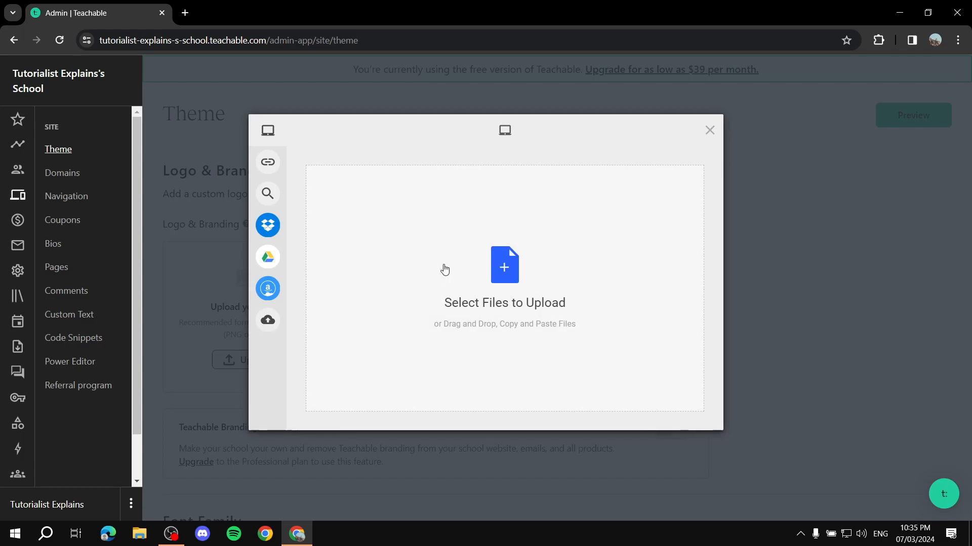
left_click(507, 257)
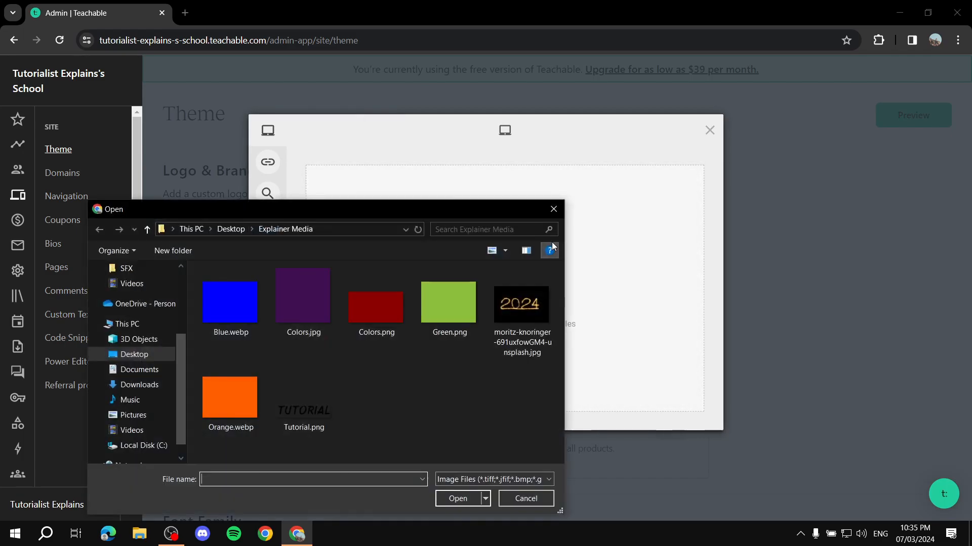
double_click(301, 291)
left_click(691, 418)
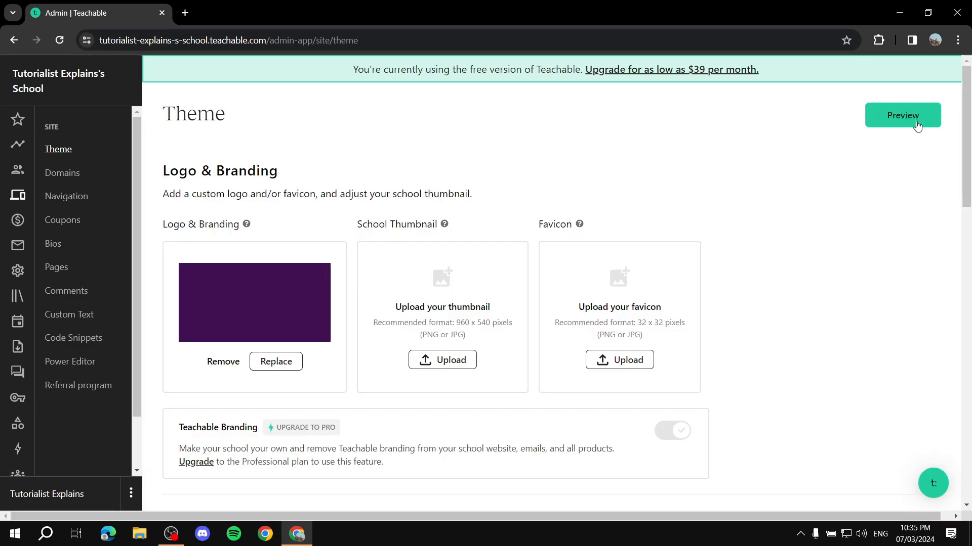
left_click(917, 124)
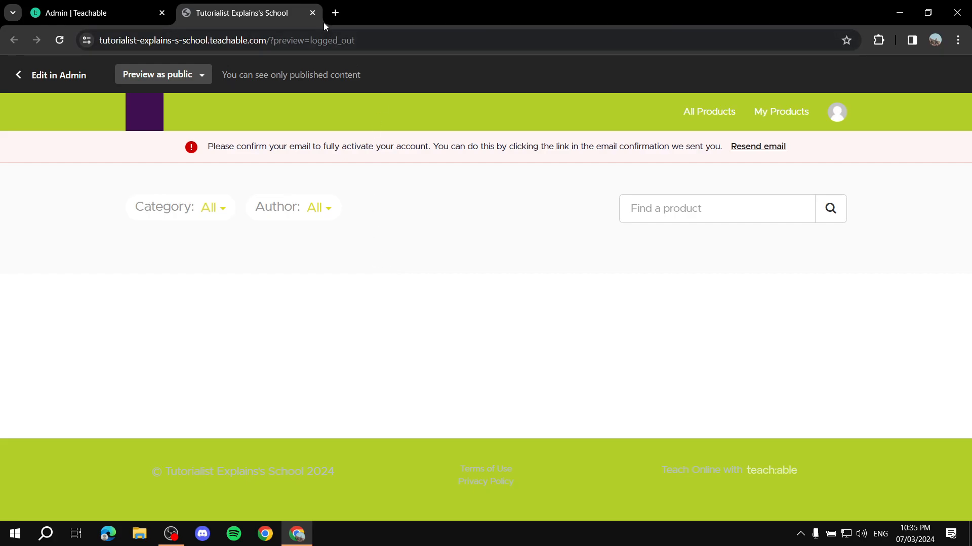
left_click(313, 14)
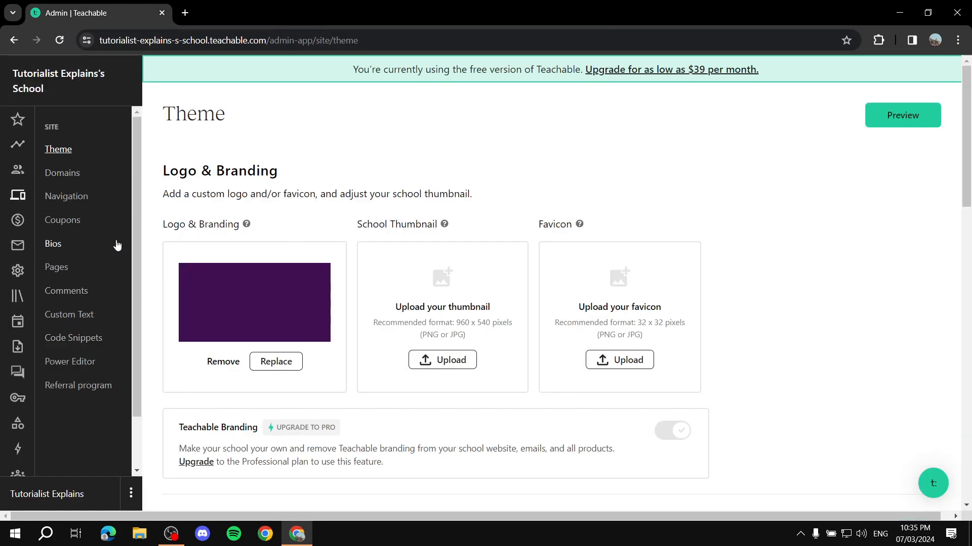
Step: Return to the school dashboard and look over the site, sales and product sections available in the admin navigation
left_click(97, 74)
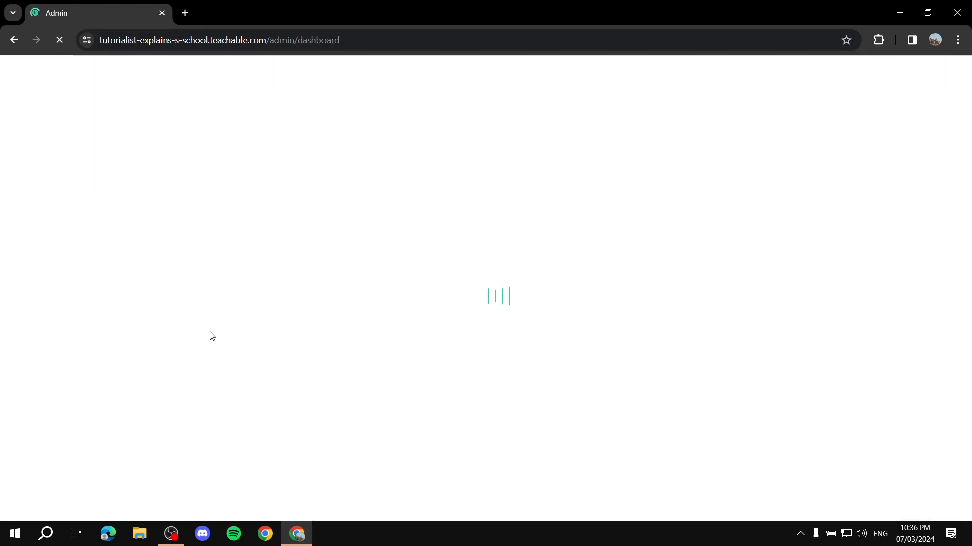
scroll(7, 373, "down", 2)
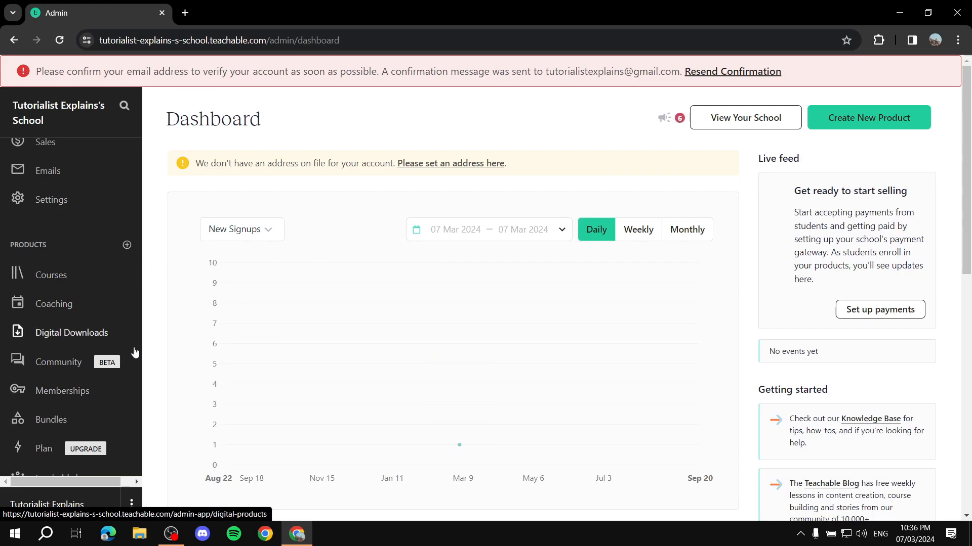
scroll(64, 291, "up", 1)
scroll(63, 291, "up", 2)
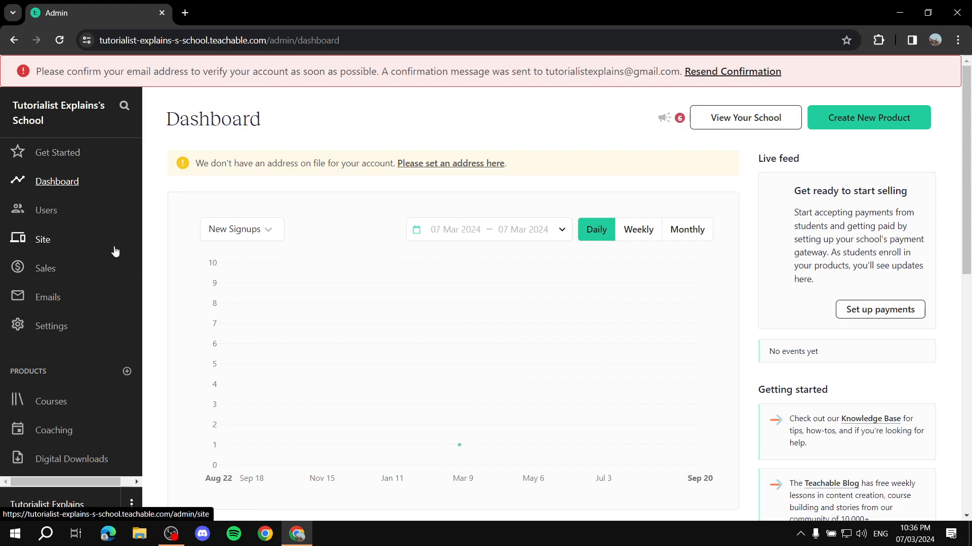
scroll(86, 273, "down", 4)
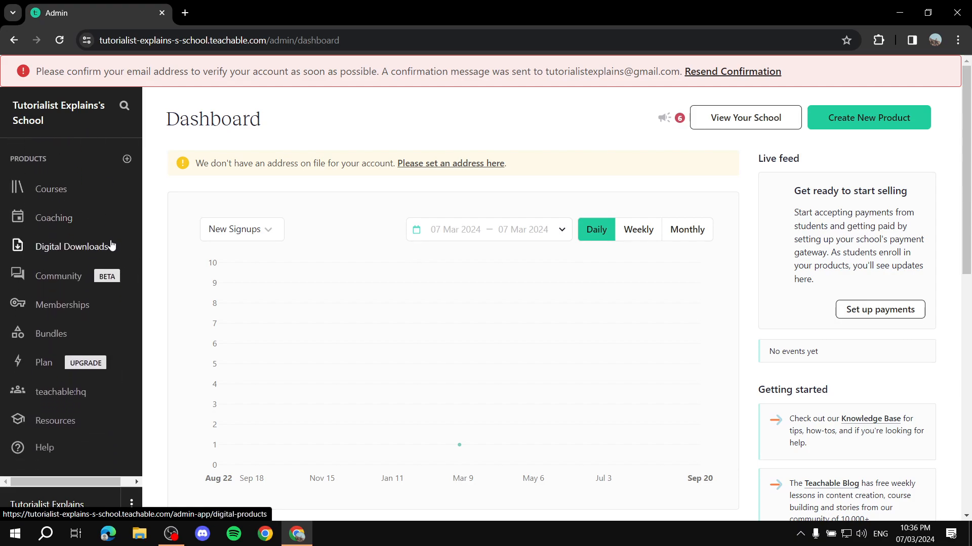
scroll(101, 251, "up", 5)
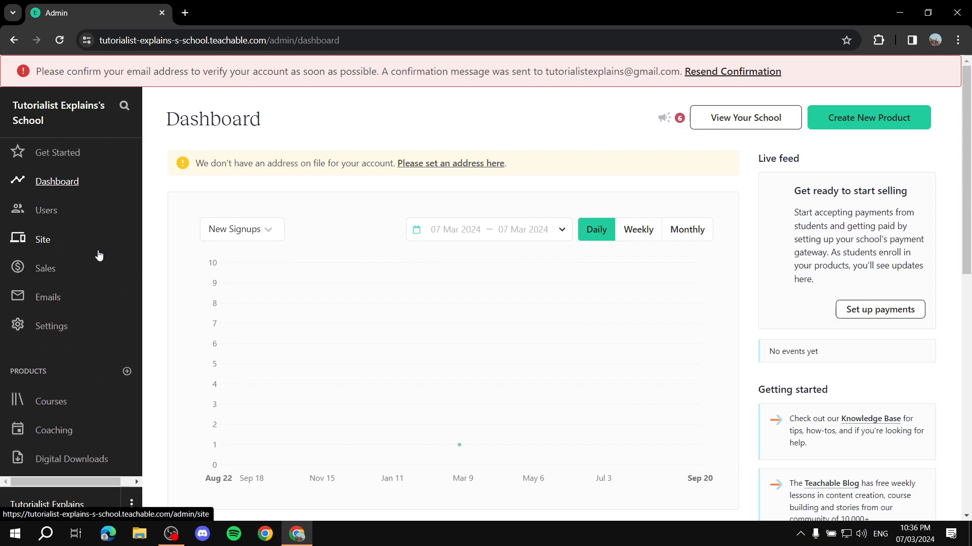